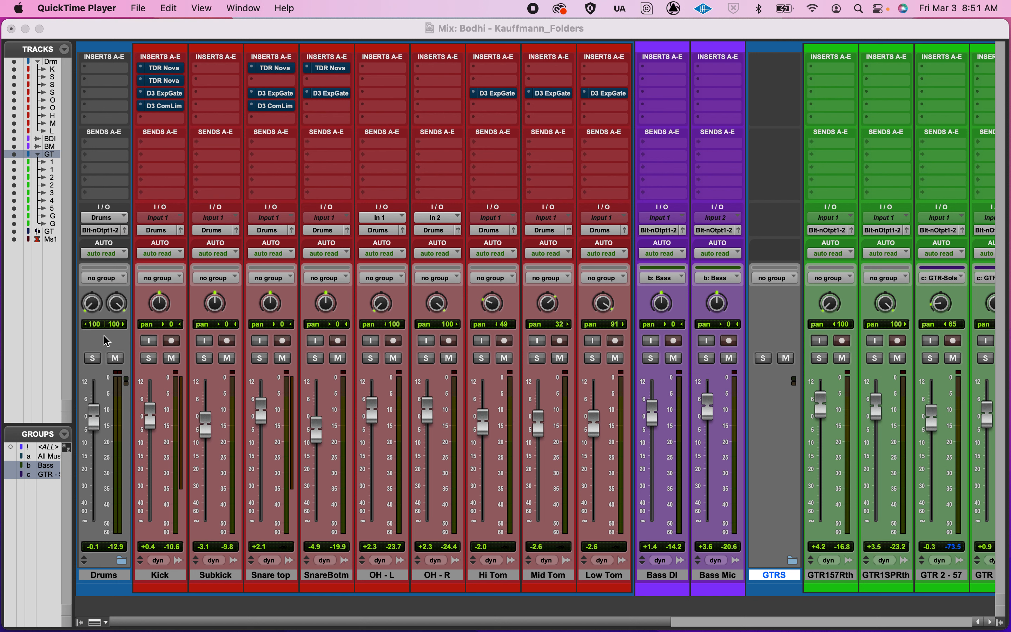
Collapse and reopen the Drums folder track, and solo the Kick track
left_click(123, 561)
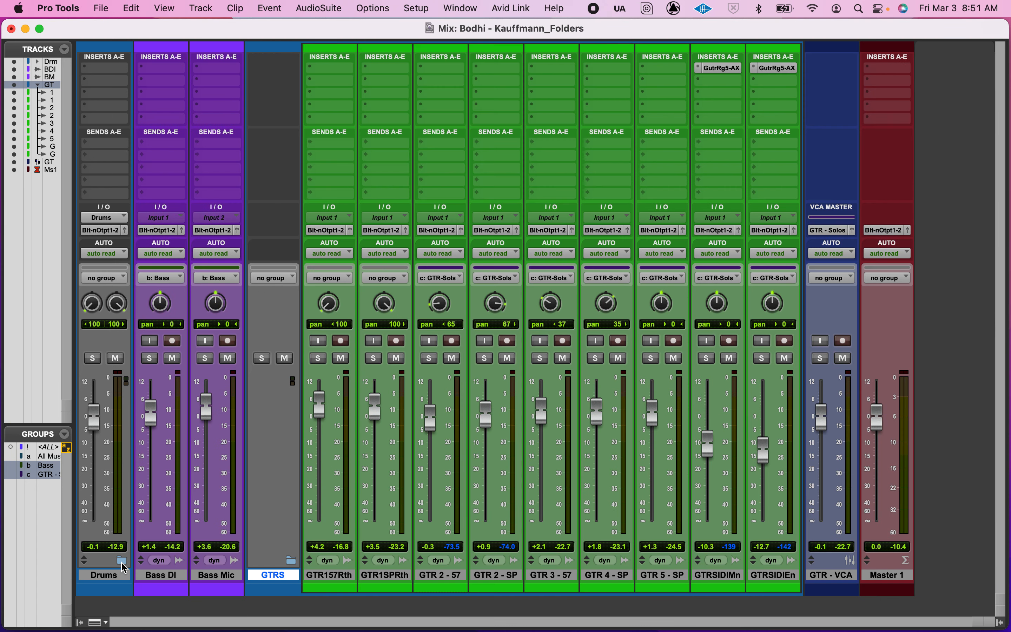
left_click(122, 561)
left_click(150, 358)
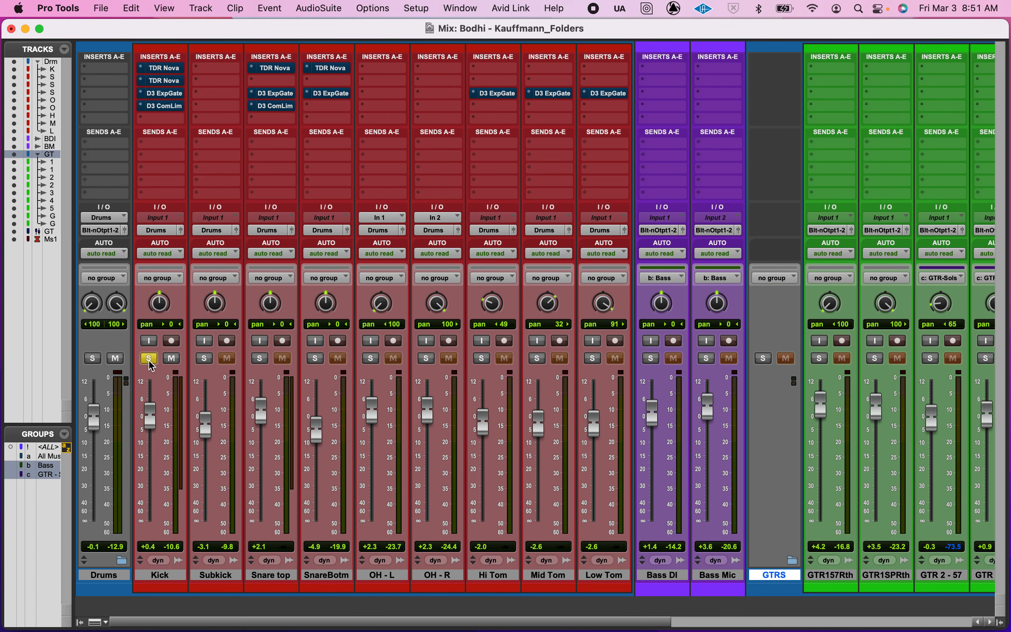
Toggle solo on the Drums folder track during playback to compare the drums alone with the full mix
left_click(93, 357)
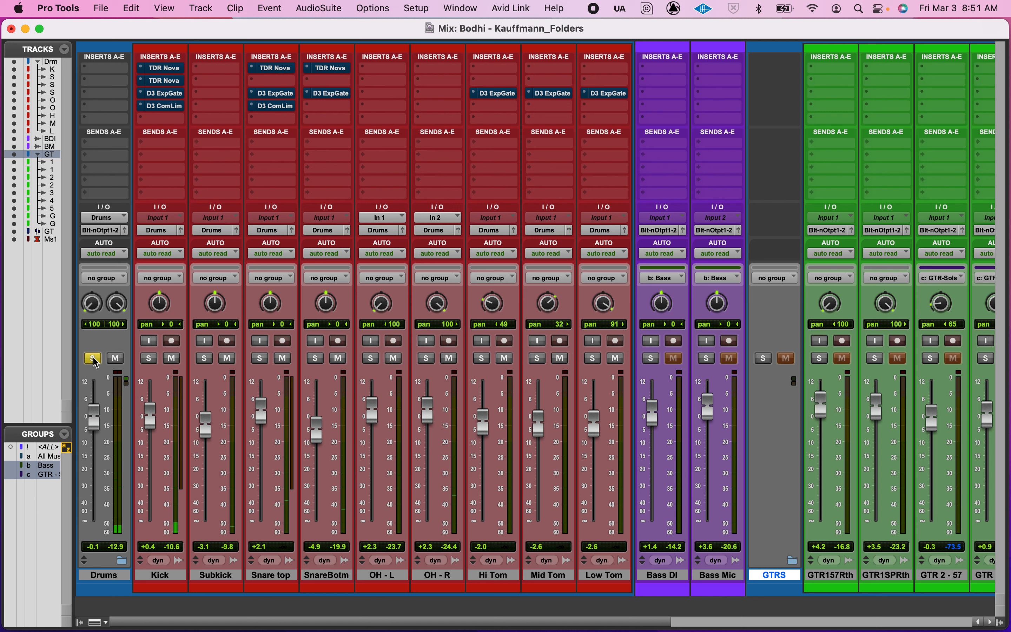
left_click(93, 358)
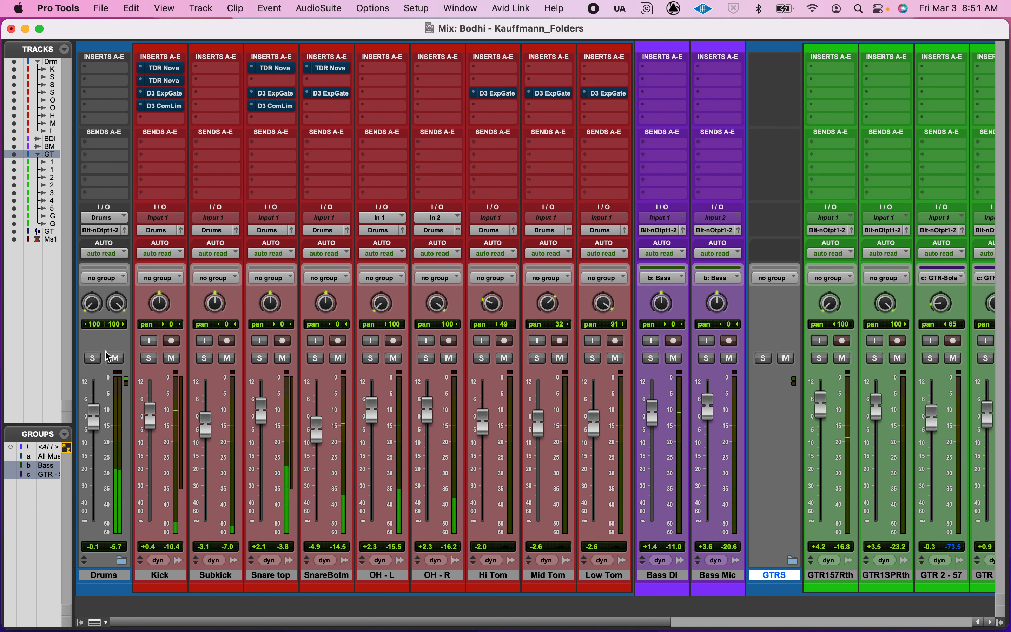
left_click(93, 358)
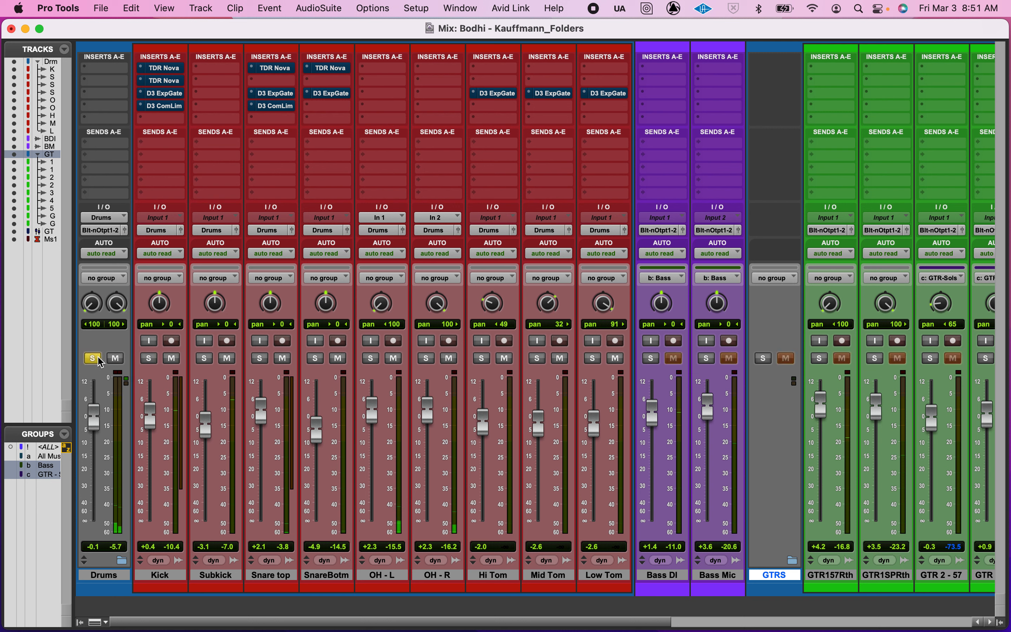
left_click(99, 359)
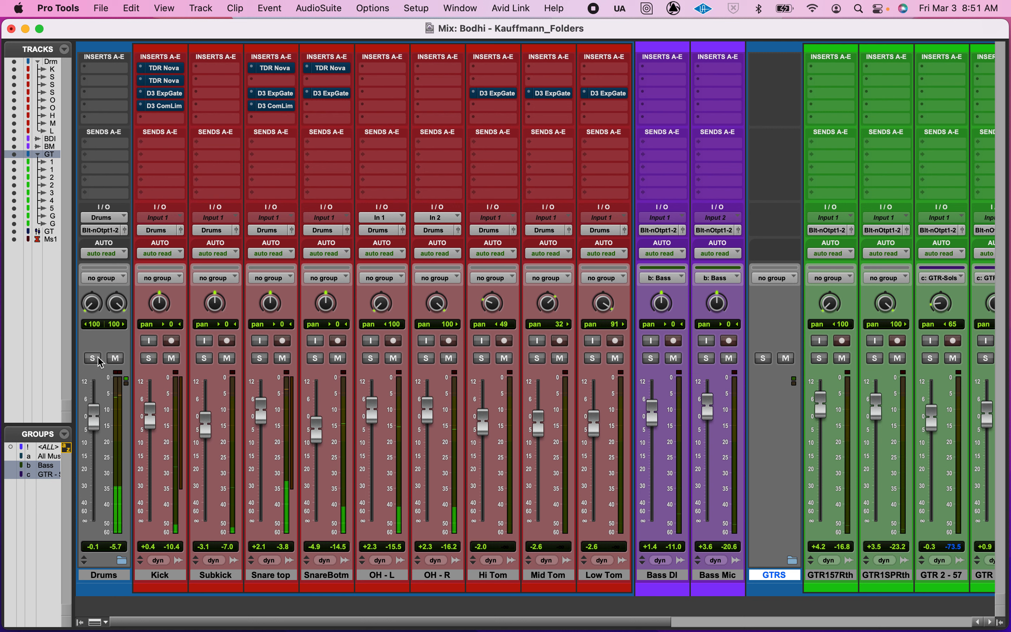
left_click(99, 360)
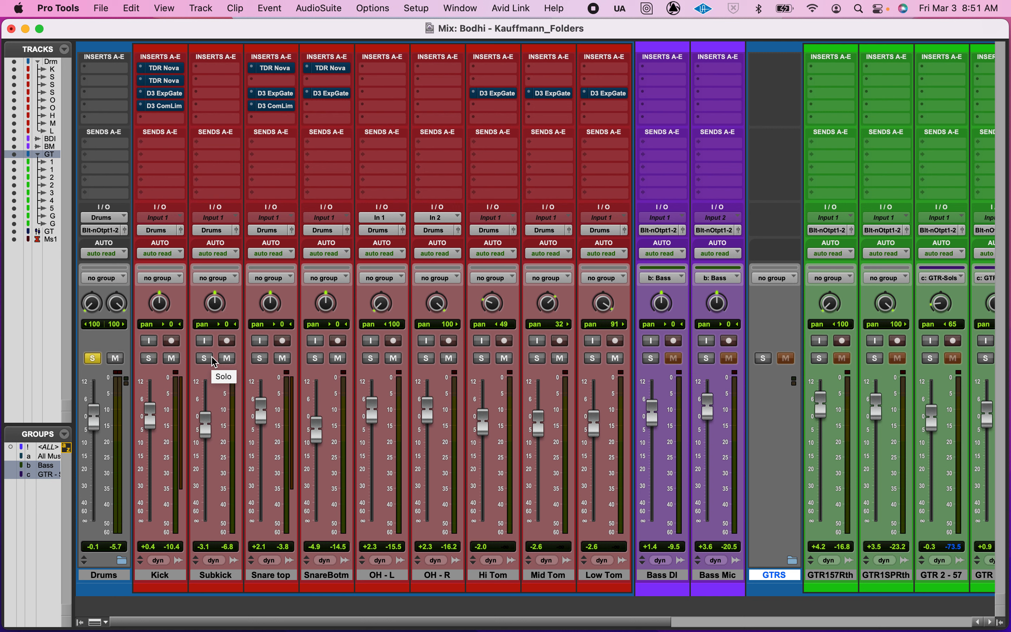
left_click(93, 358)
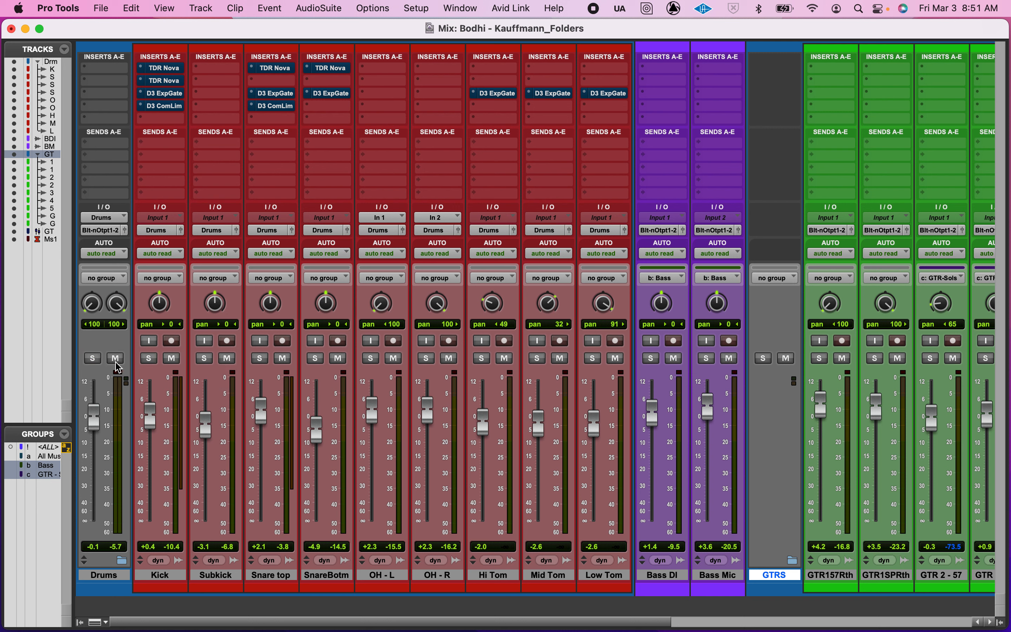
Solo the Kick track and activate its second TDR Nova insert by turning off the plug-in's bypass
left_click(151, 360)
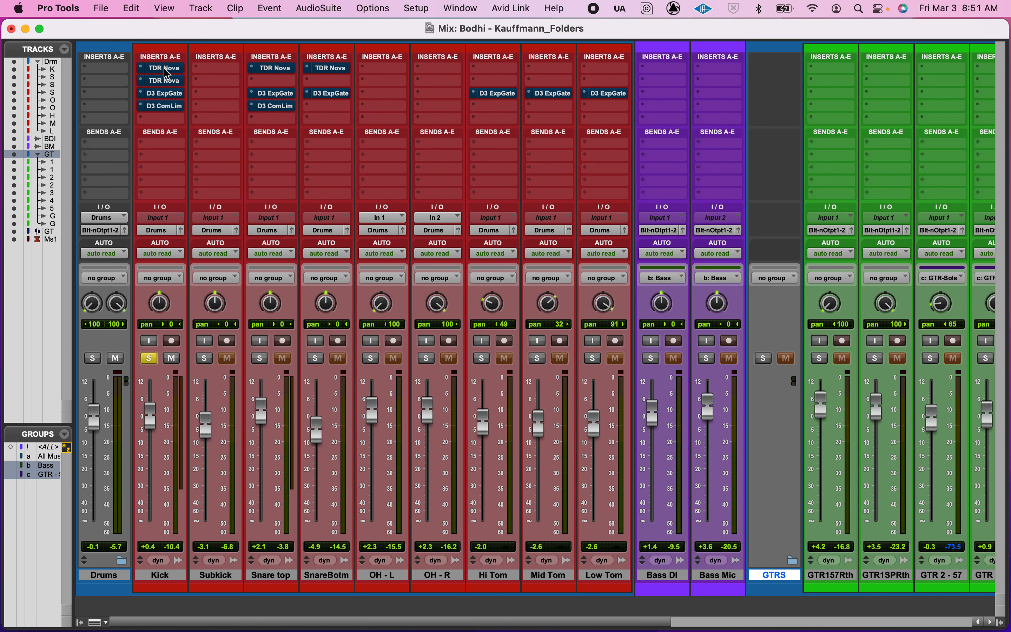
left_click(160, 81)
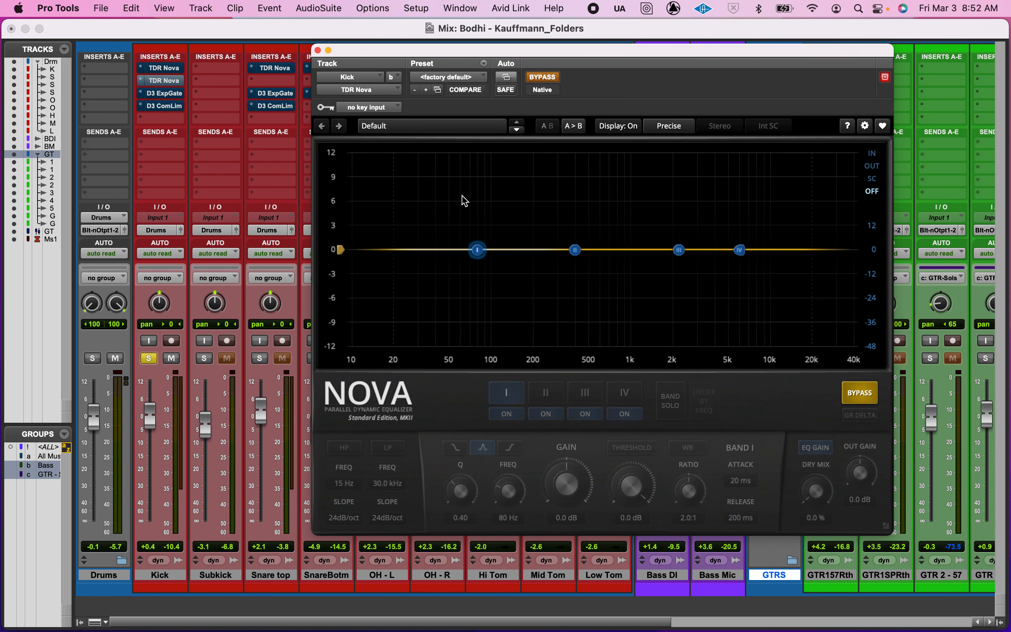
left_click(860, 393)
Play the soloed kick and view Nova's spectrum analyzer on the input signal, ending with it set to OUT
key("space")
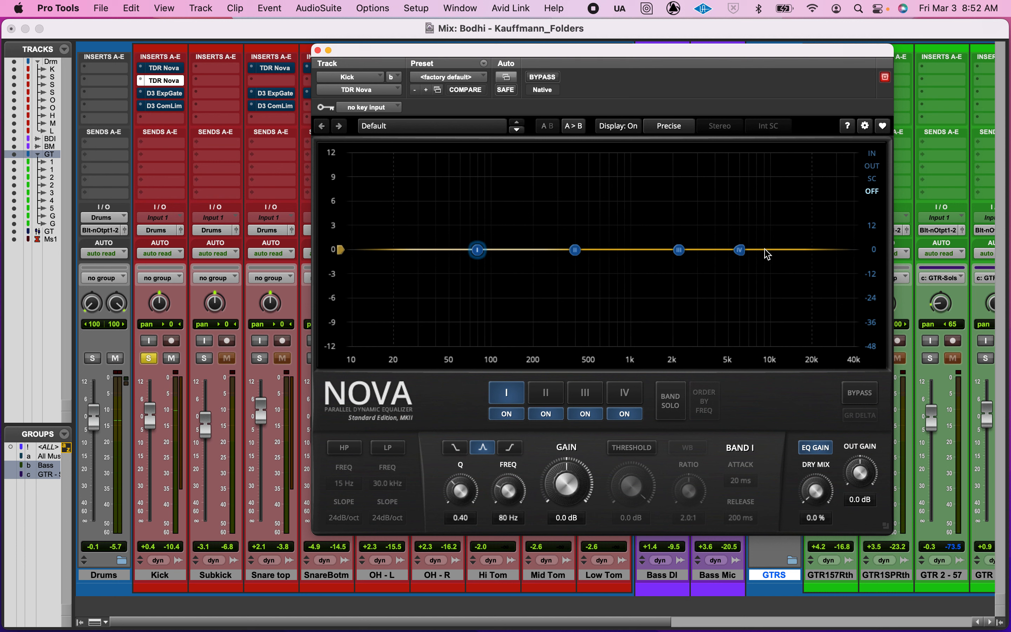
left_click(876, 164)
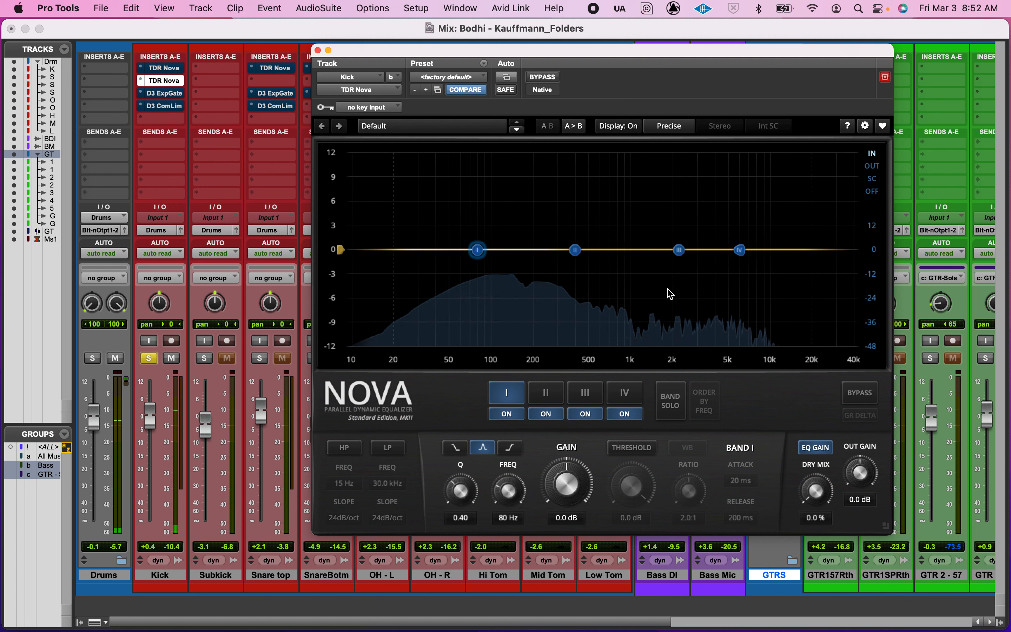
left_click(871, 166)
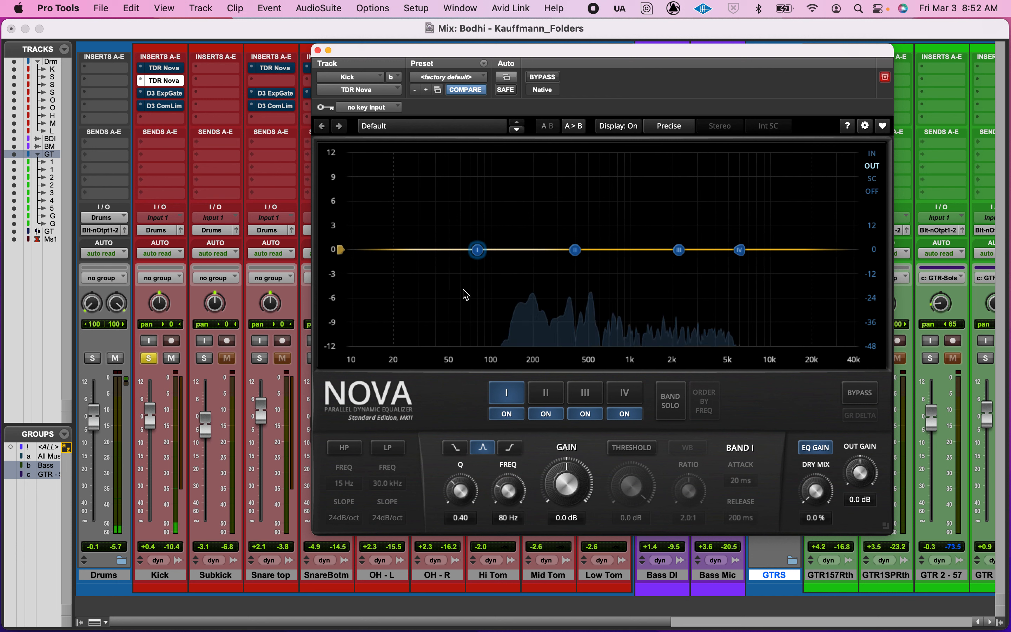
Boost band I of the kick EQ by 3.1 dB at 60 Hz with a Q of 0.43
left_click_drag(478, 263, 462, 242)
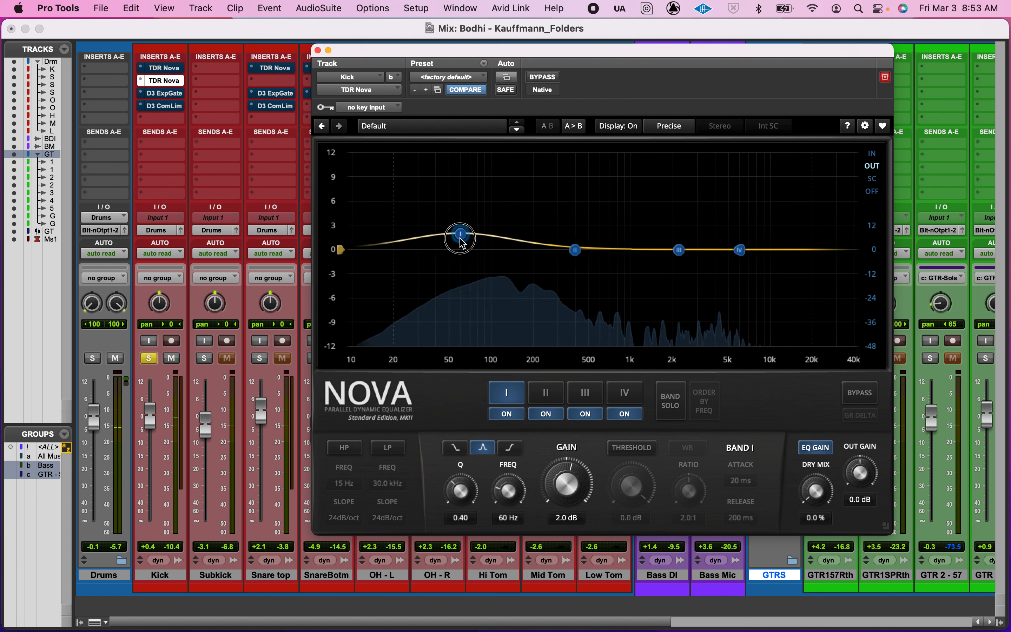
left_click_drag(463, 244, 463, 235)
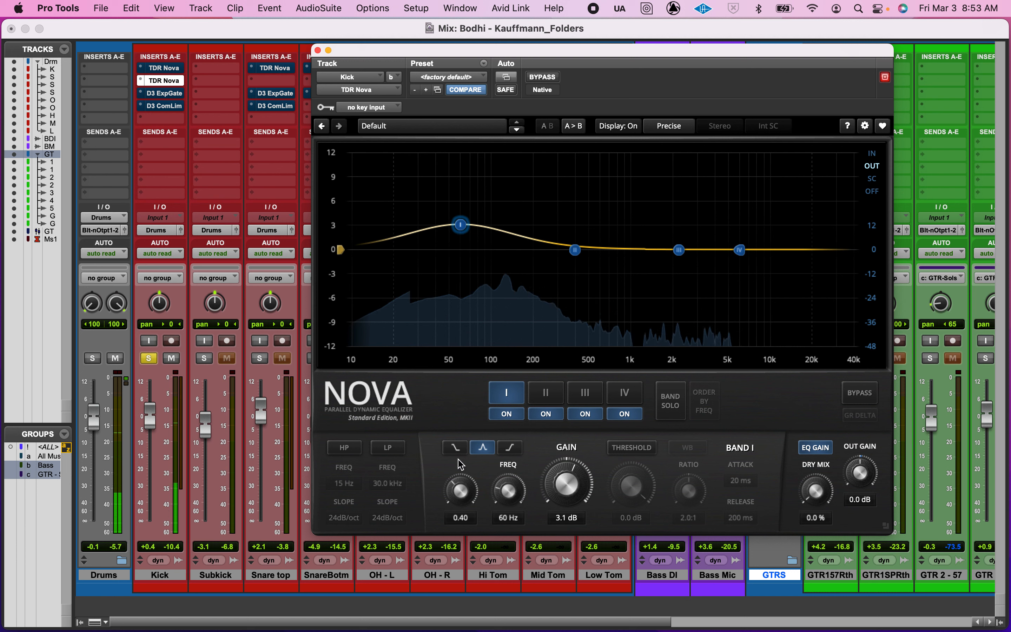
mouse_move(460, 471)
left_mouse_down()
mouse_move(460, 430)
mouse_move(448, 470)
left_mouse_up()
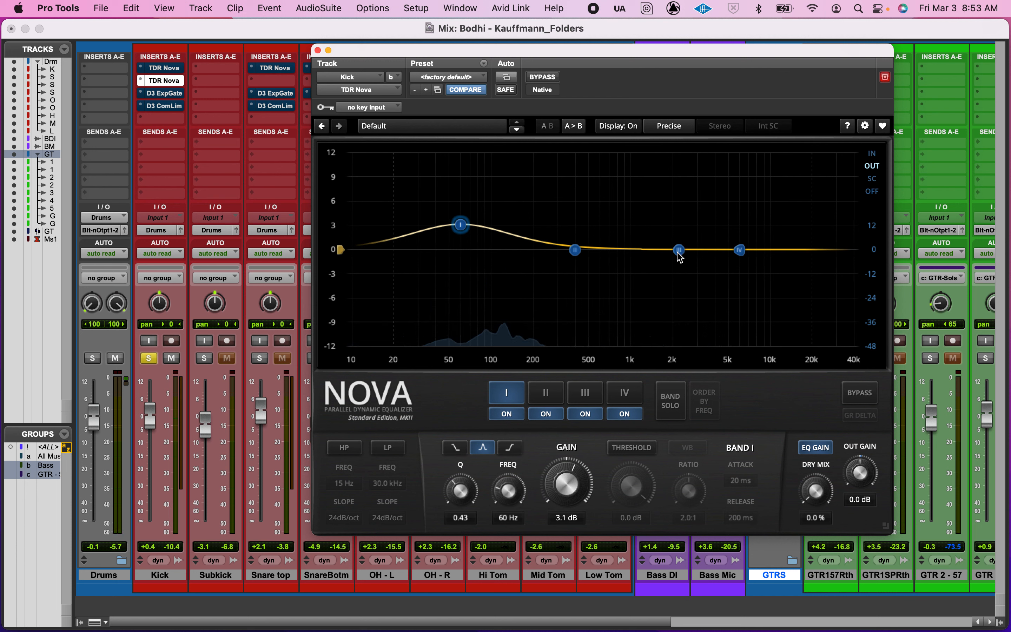
Boost band III of the kick EQ by about 3.7 dB at 1691 Hz and narrow its Q to 2.16
left_click_drag(680, 251, 660, 253)
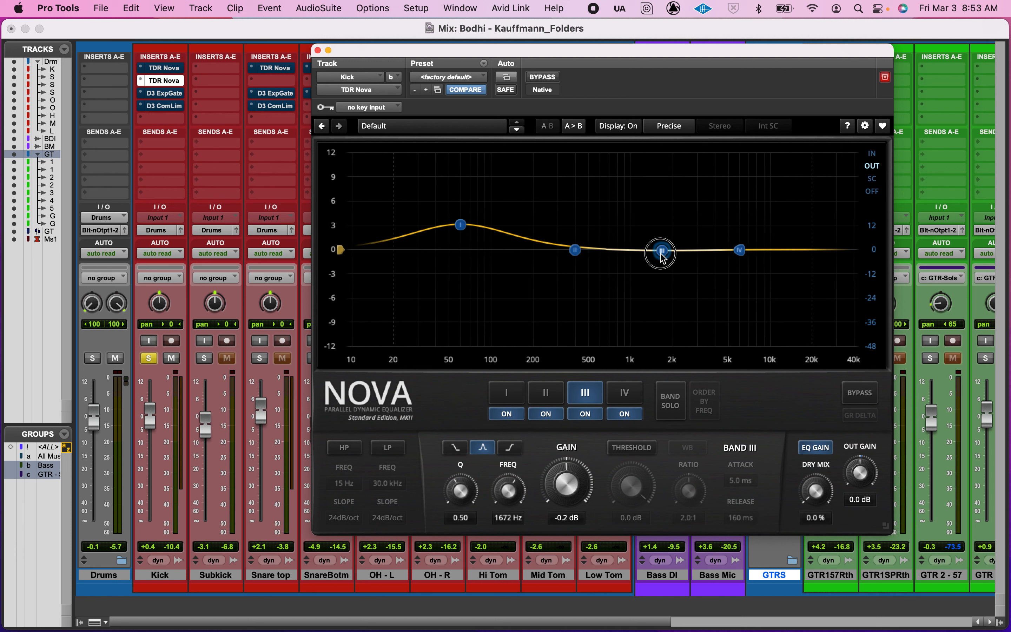
key("space")
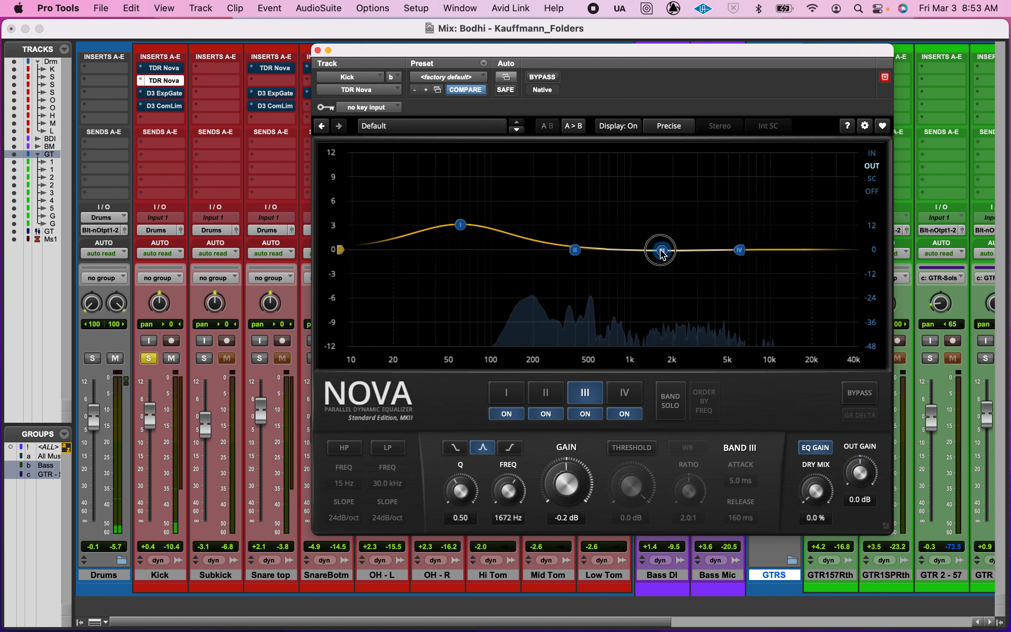
left_click_drag(662, 253, 665, 229)
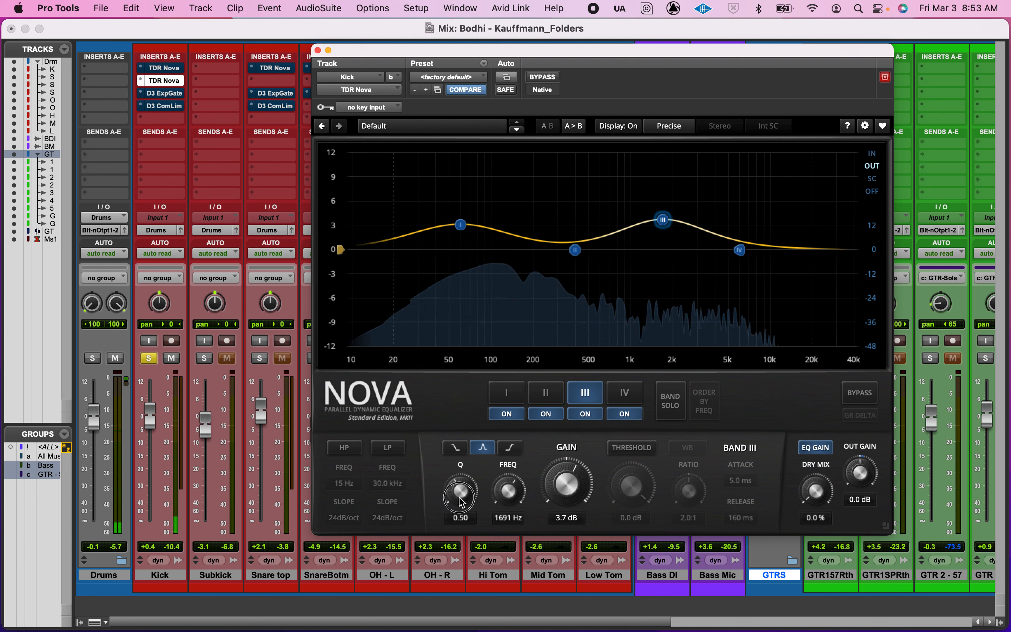
left_click_drag(461, 502, 451, 341)
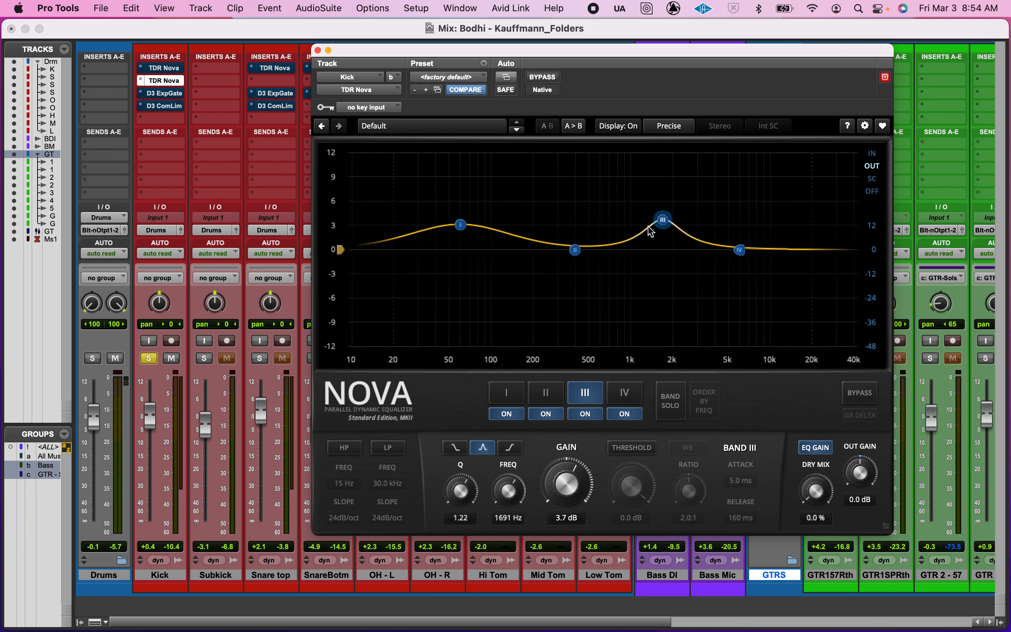
left_click_drag(462, 499, 457, 346)
Sweep band III with a strong boost, settling on 4.4 dB at 1811 Hz with a Q of 1.84
left_click_drag(663, 220, 644, 166)
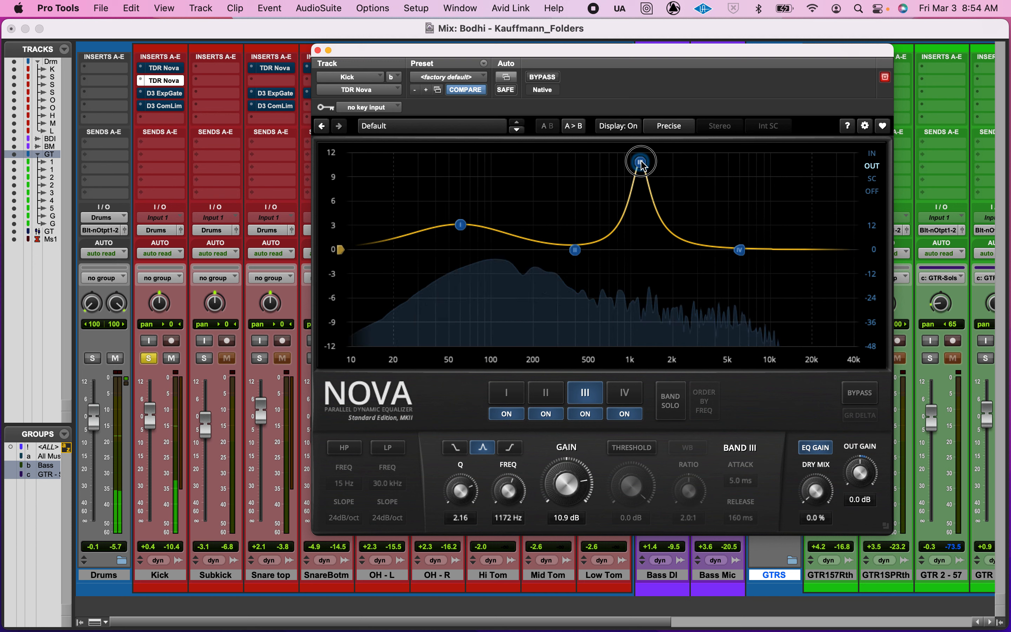
left_click_drag(643, 166, 670, 219)
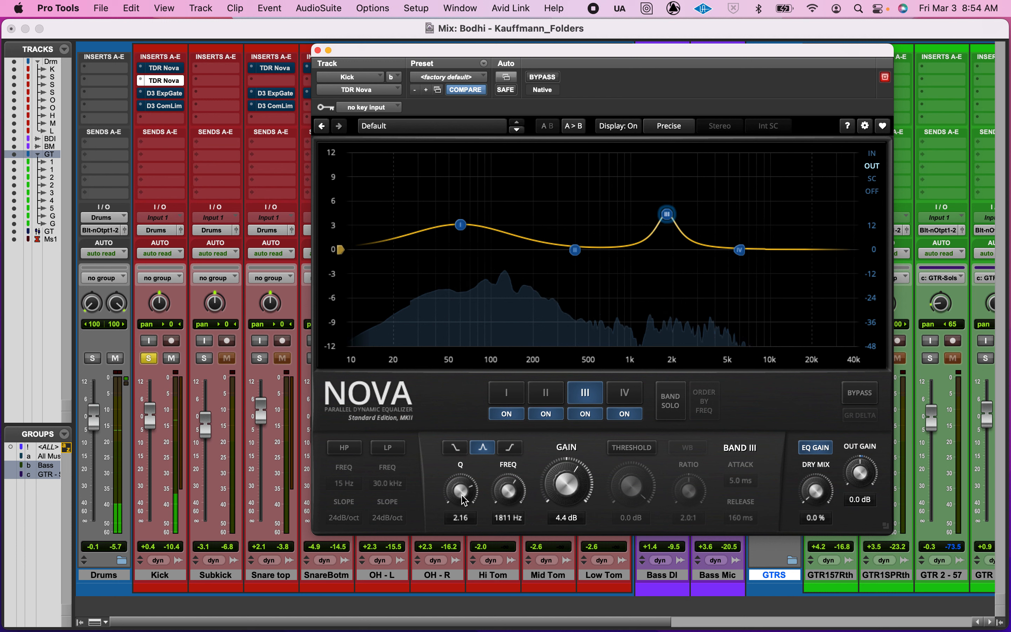
left_click_drag(464, 500, 464, 539)
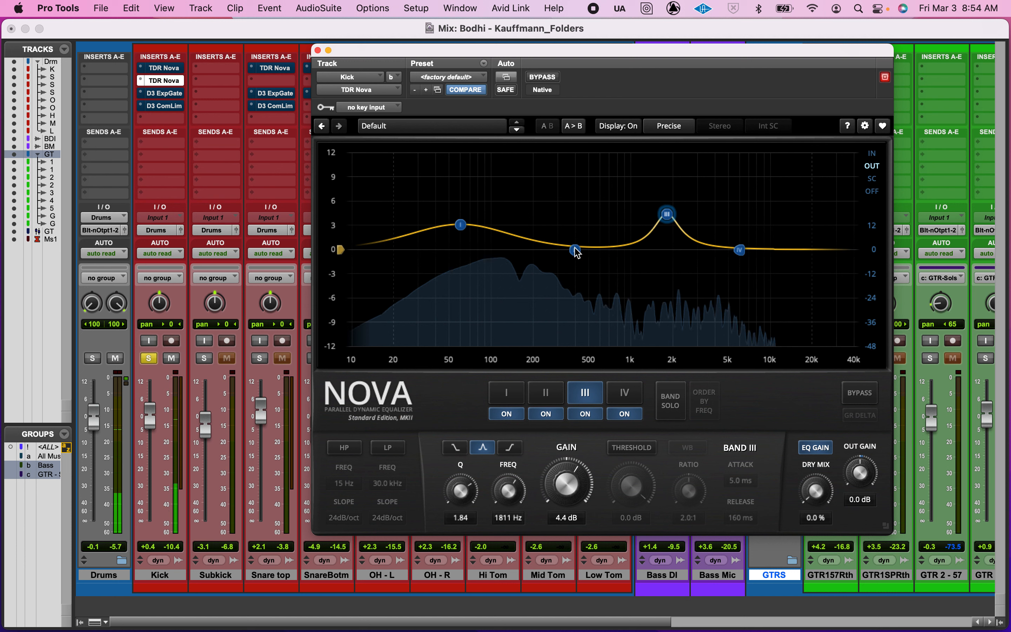
Cut band II of the kick EQ by 1.6 dB at 526 Hz
left_click_drag(576, 262, 577, 264)
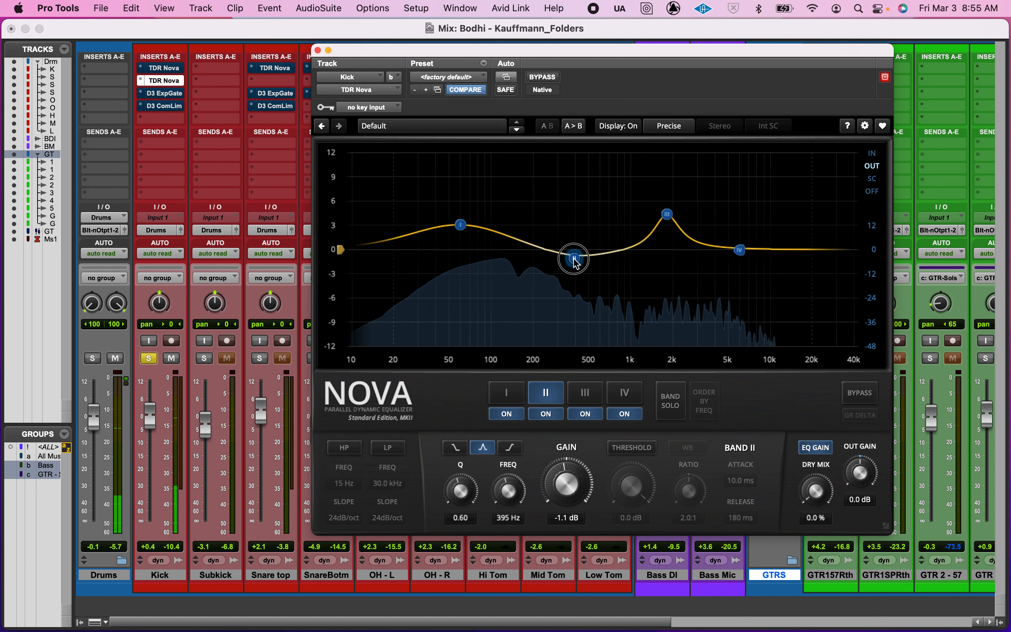
left_click_drag(577, 263, 595, 267)
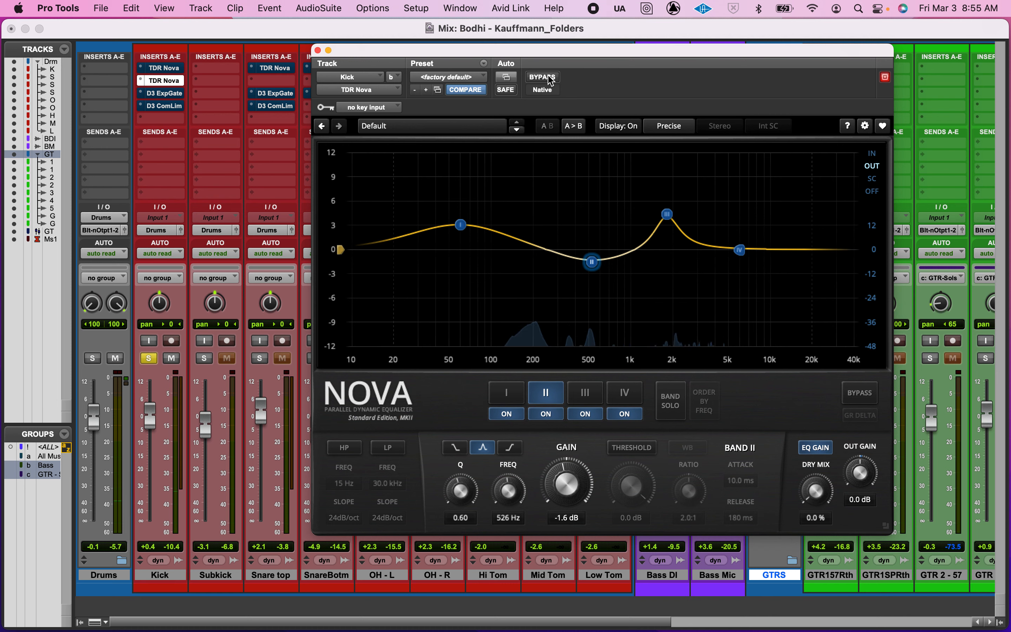
Switch to the Edit window and loop playback over about bars 7 to 13, moving the Nova window clear of the timeline for the selection
key("super+equal")
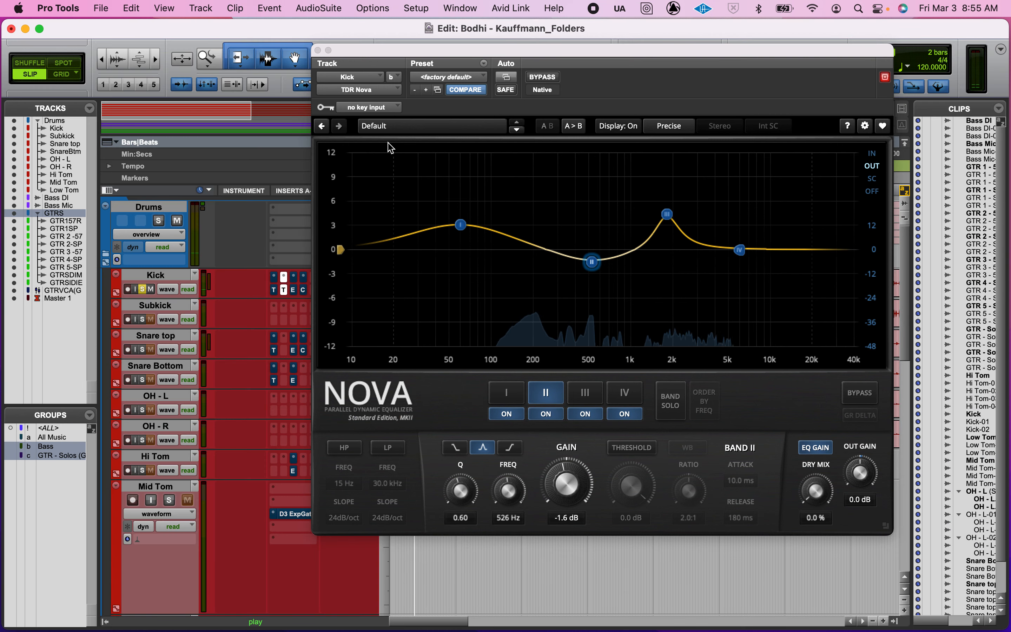
left_click_drag(393, 50, 430, 144)
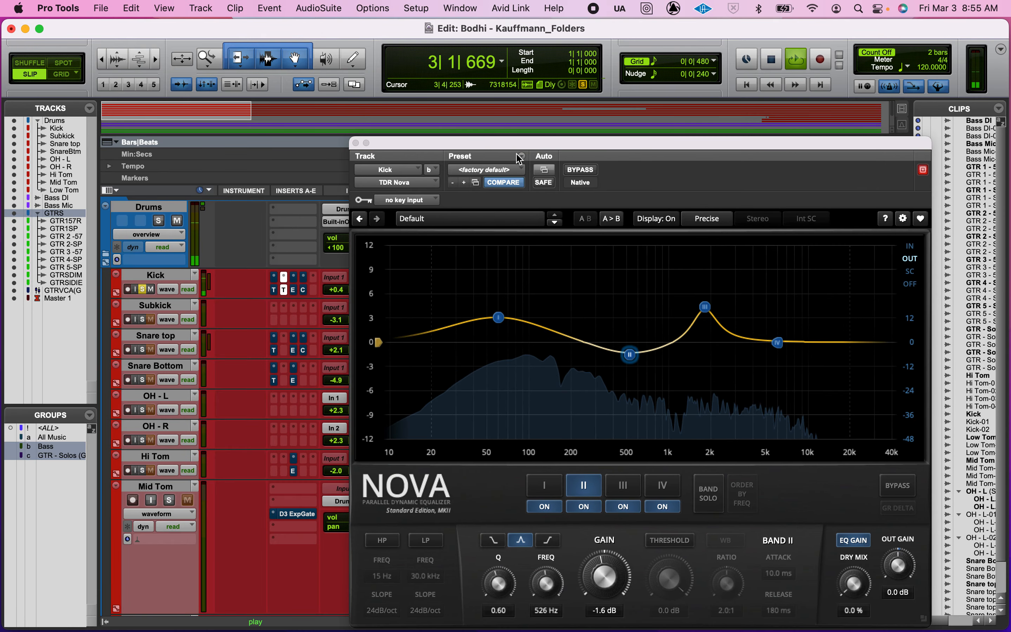
left_click_drag(568, 156, 474, 376)
key("space")
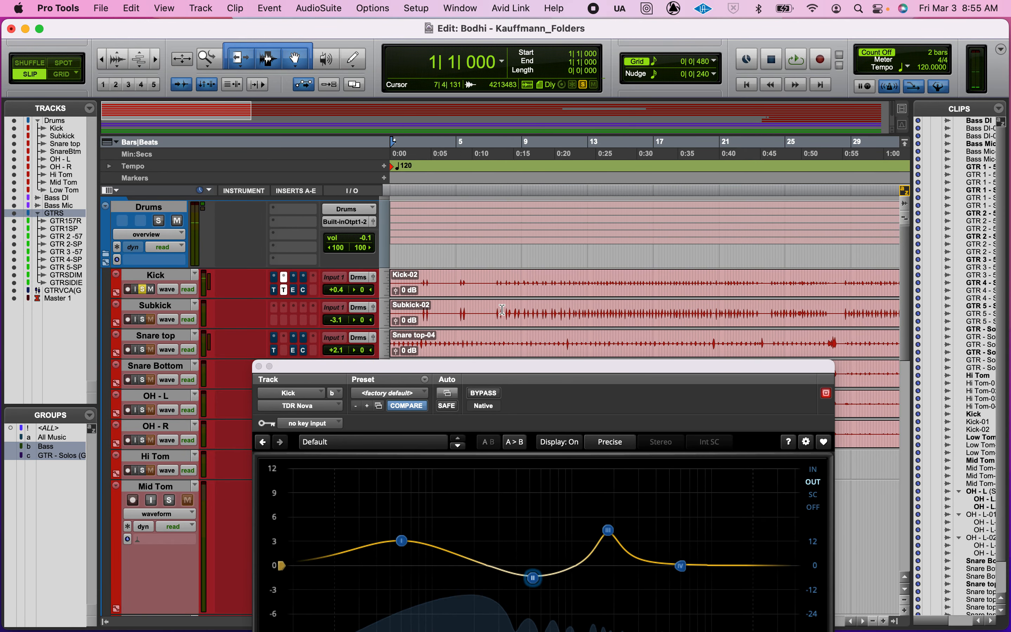
left_click_drag(496, 307, 591, 313)
key("space")
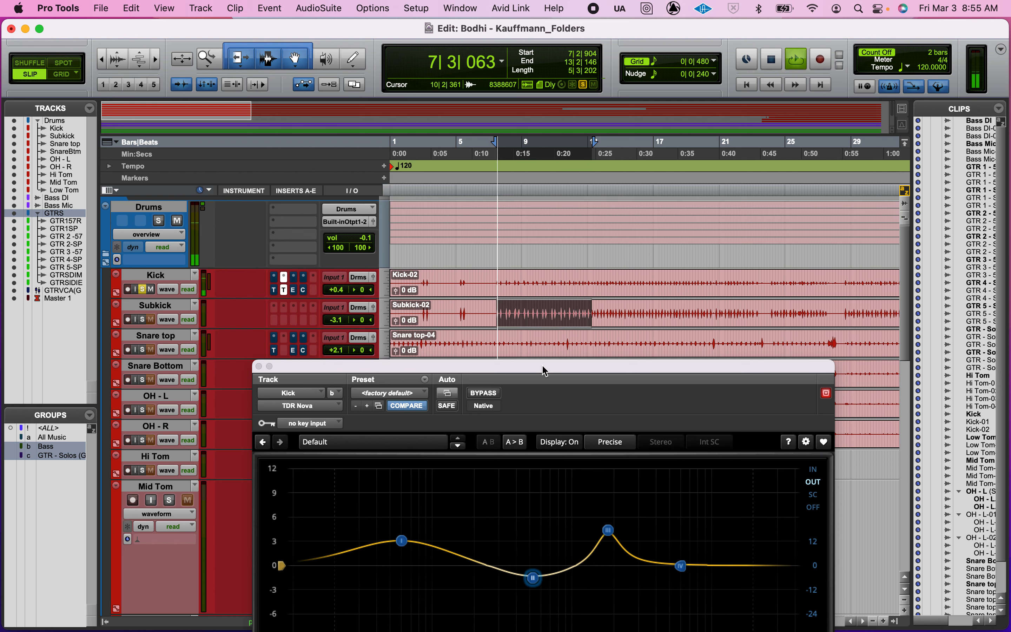
left_click_drag(541, 368, 518, 163)
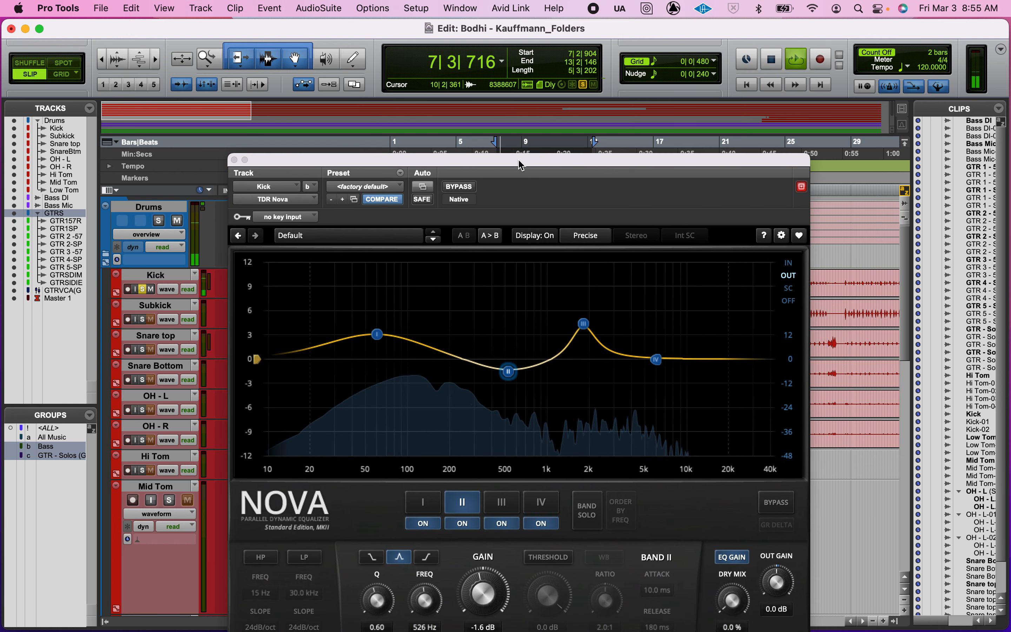
Turn Nova's effect bypass on and off during loop playback to compare the kick without and with EQ, and stop playback
left_click(463, 187)
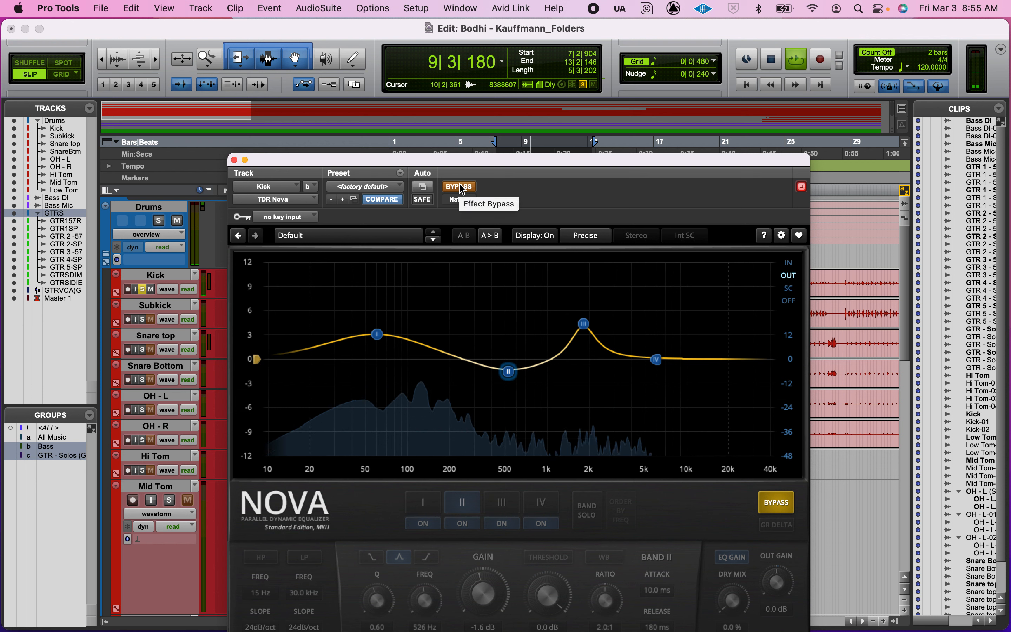
left_click(462, 186)
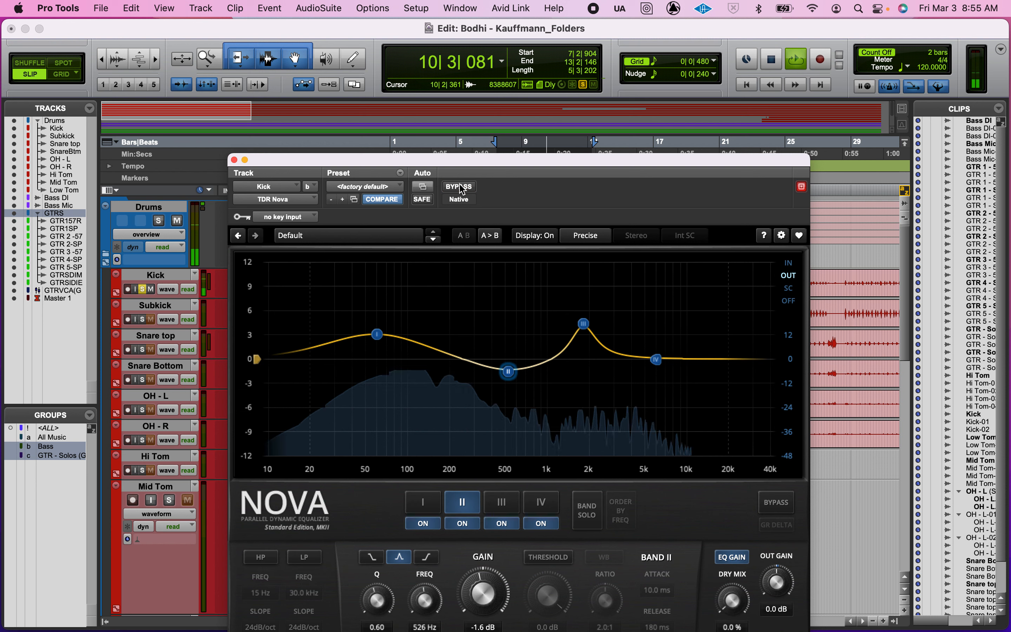
key("space")
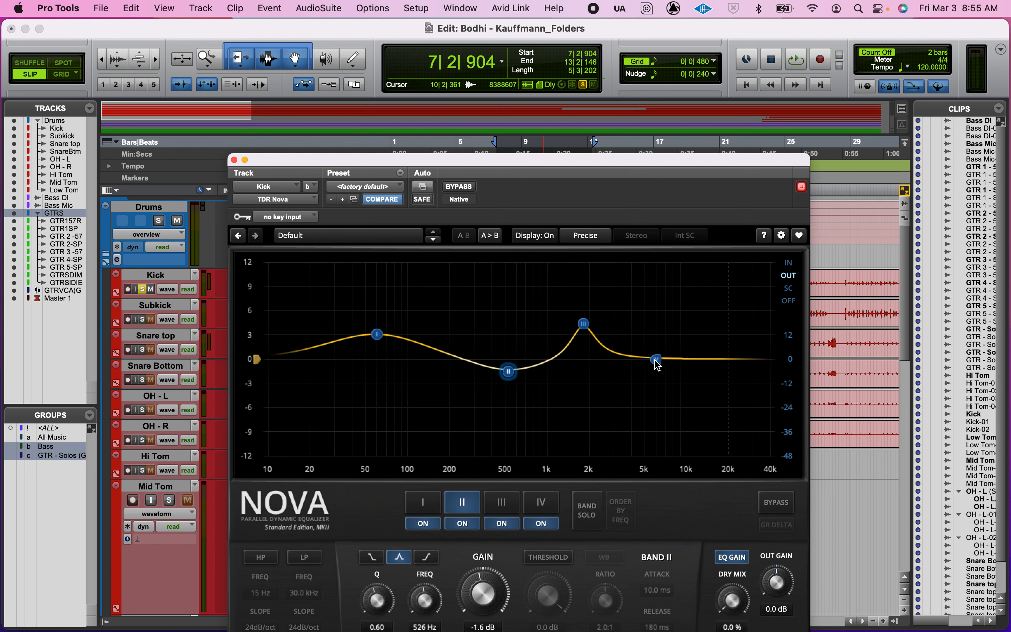
Enable the low-pass filter on the kick EQ and set its cutoff frequency to 10.2 kHz, repositioning the Nova window to reach the controls
key("space")
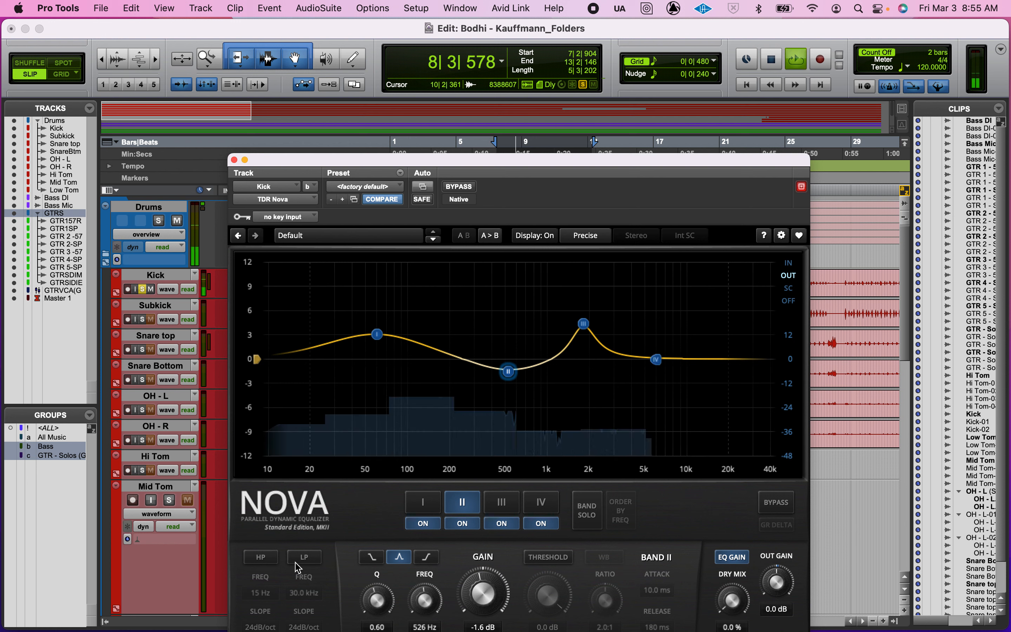
left_click(305, 557)
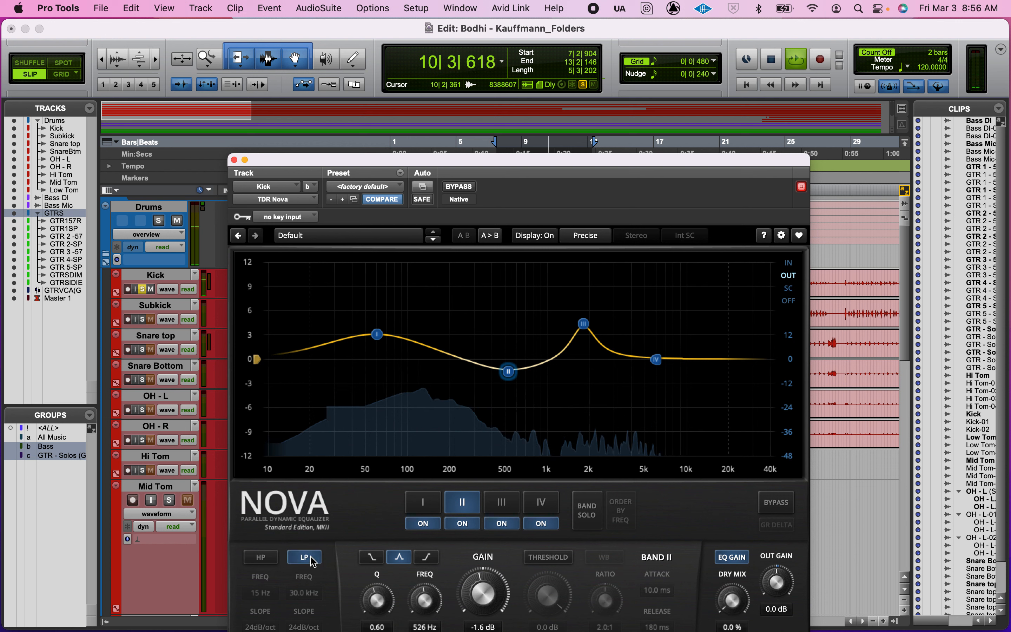
left_click(310, 557)
left_click(312, 558)
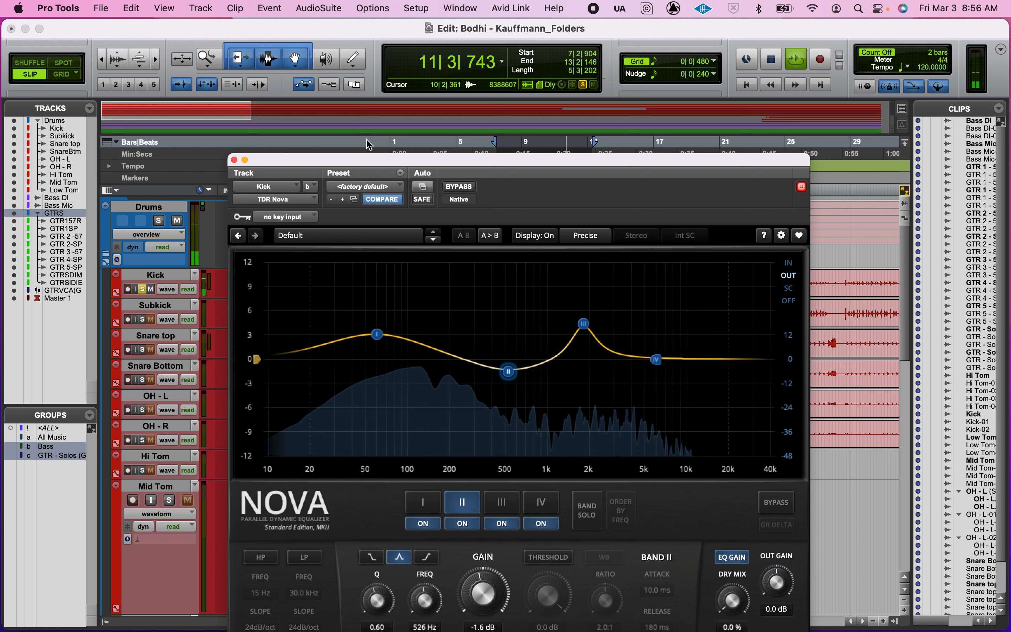
left_click_drag(354, 167, 331, 73)
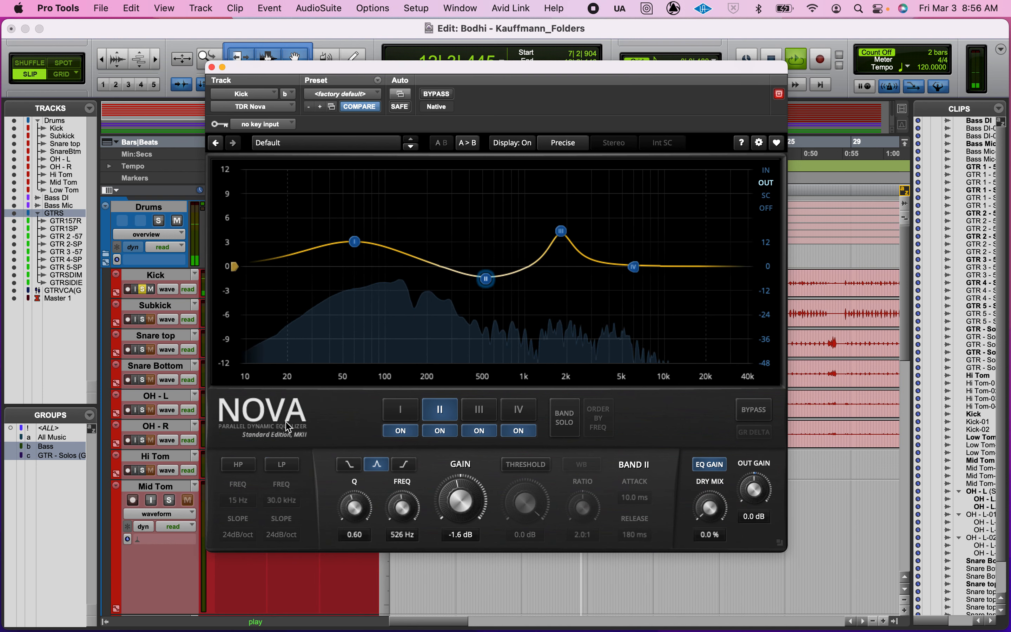
left_click(283, 473)
key("space")
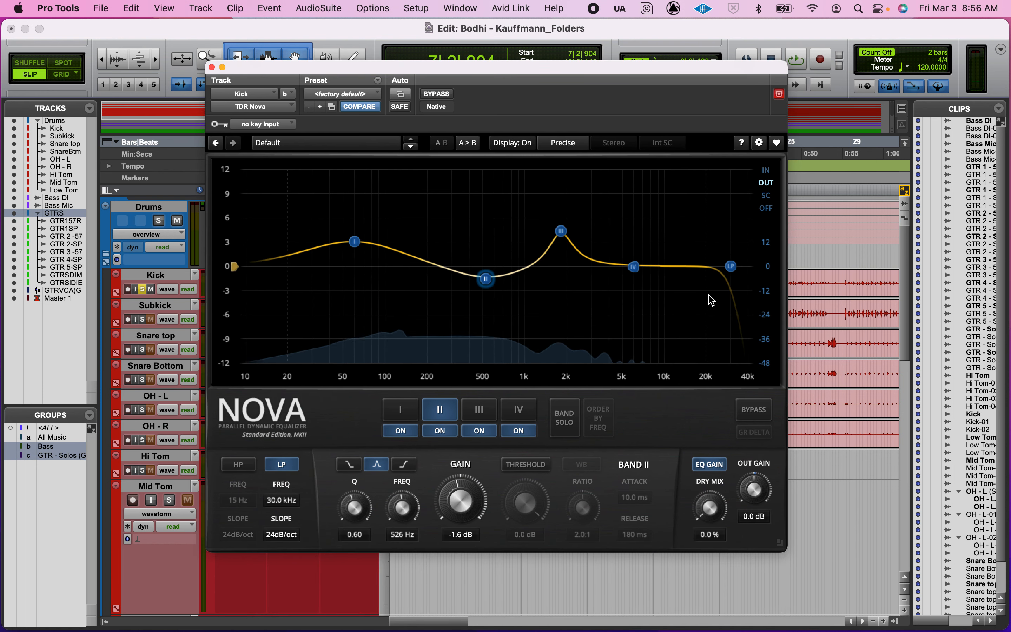
left_click_drag(732, 267, 666, 277)
Compare the kick without and with the EQ by toggling Nova's bypass during loop playback, and stop playback
key("space")
left_click(434, 95)
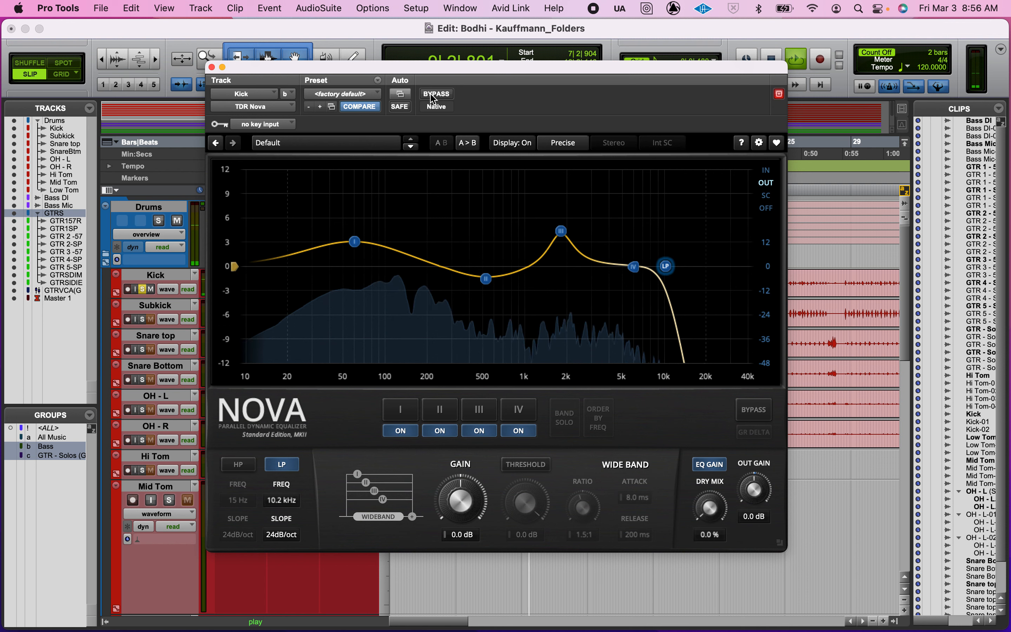
left_click(435, 94)
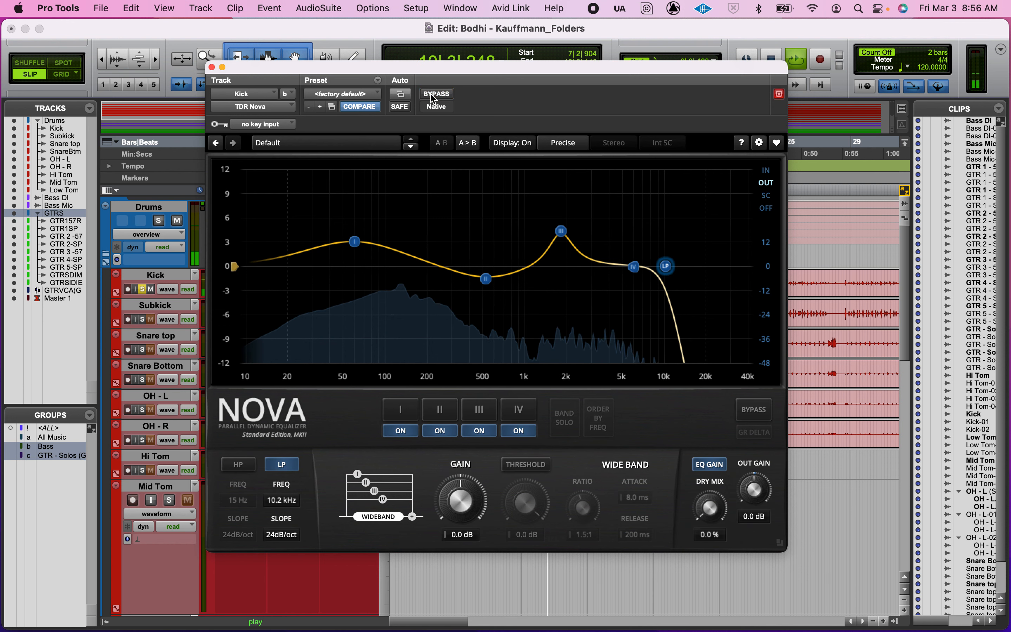
key("space")
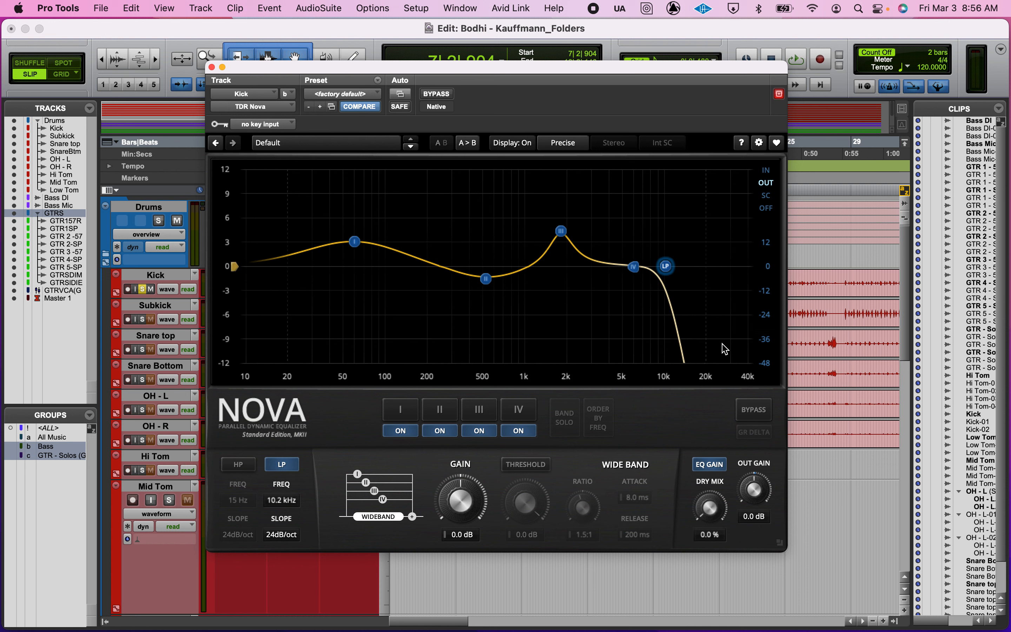
Close the kick's Nova window and unsolo the Kick track to audition it within the mix, stopping playback after listening
left_click(211, 68)
left_click(136, 290)
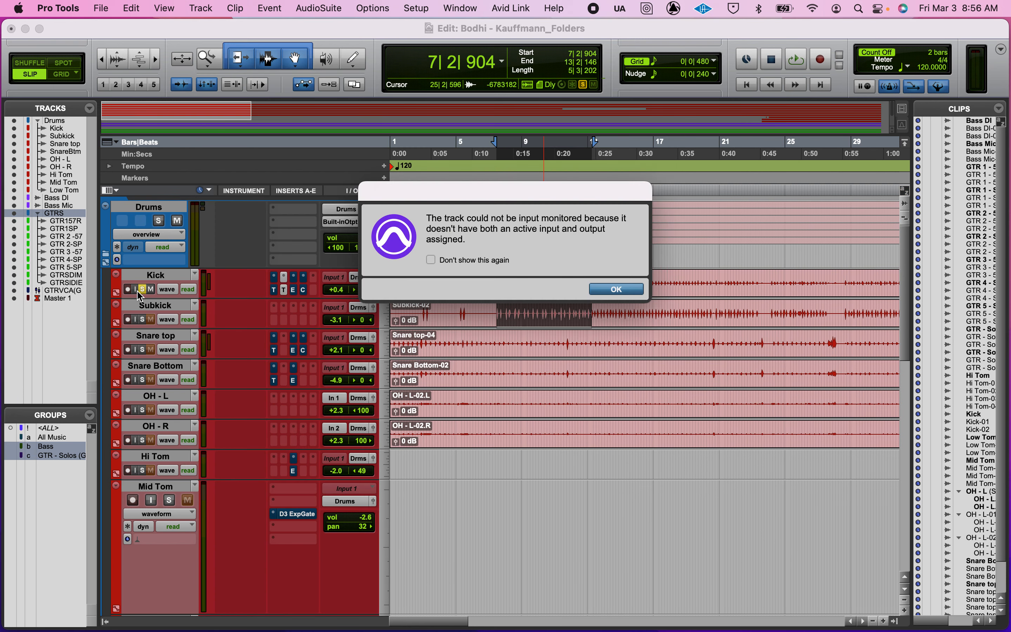
left_click(617, 289)
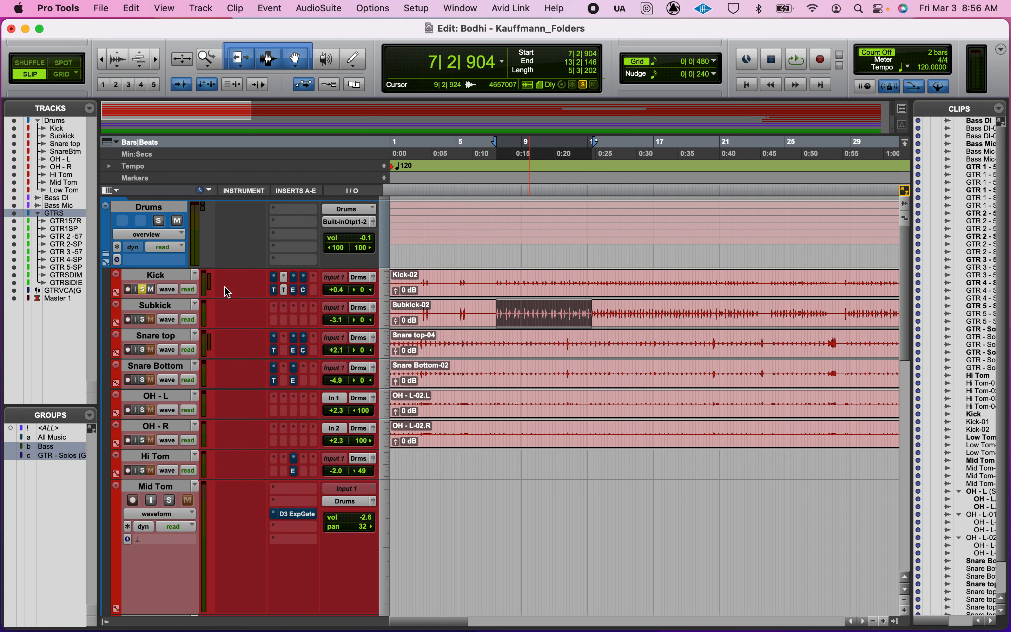
left_click(142, 290)
key("space")
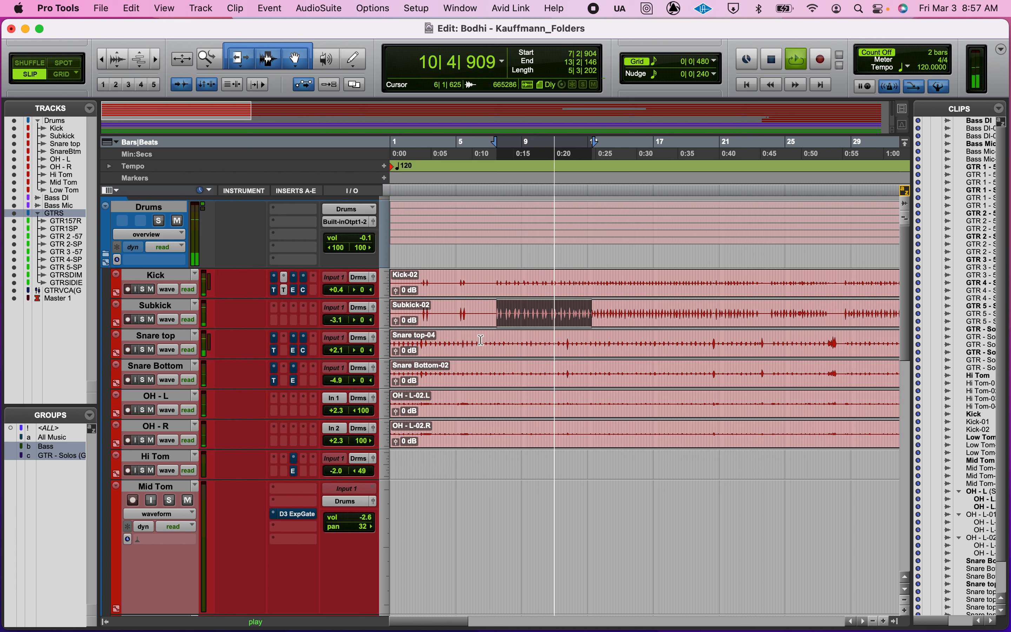
key("space")
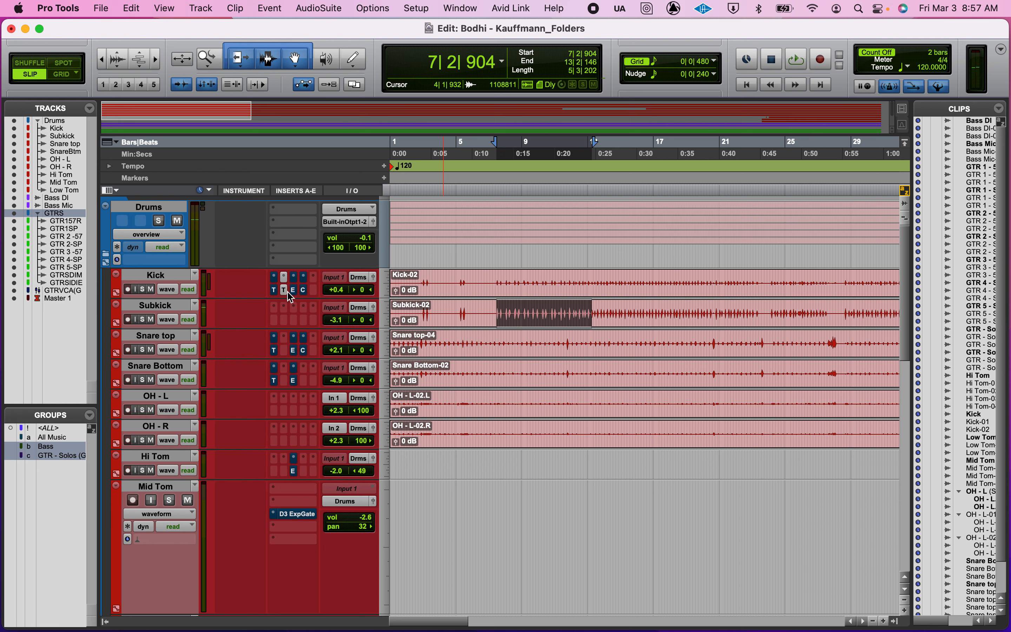
Switch to the Mix window, solo the Snare top track and open its TDR Nova insert
key("super+equal")
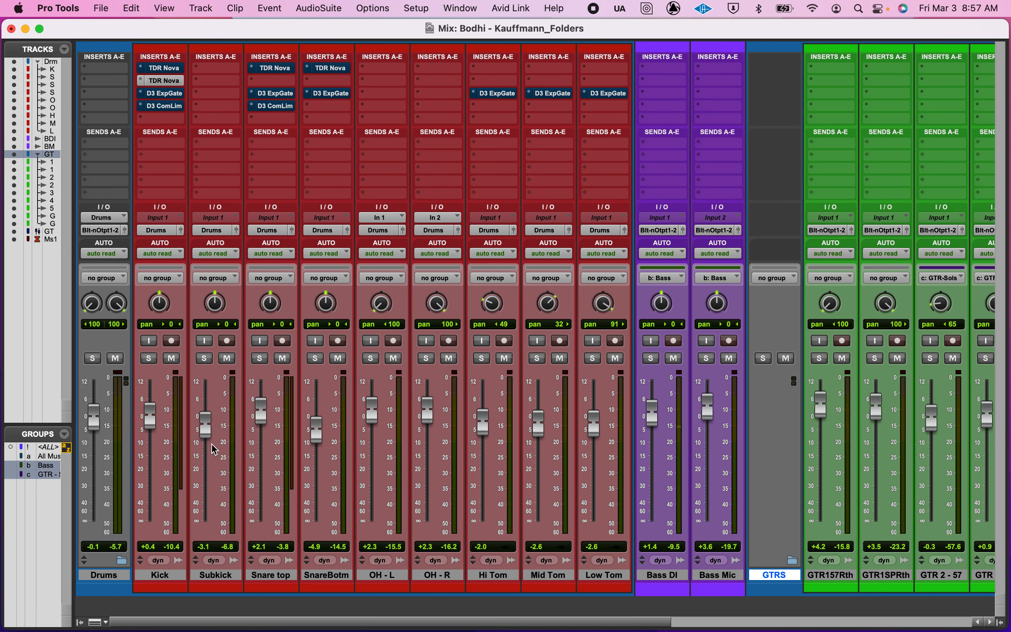
left_click(260, 358)
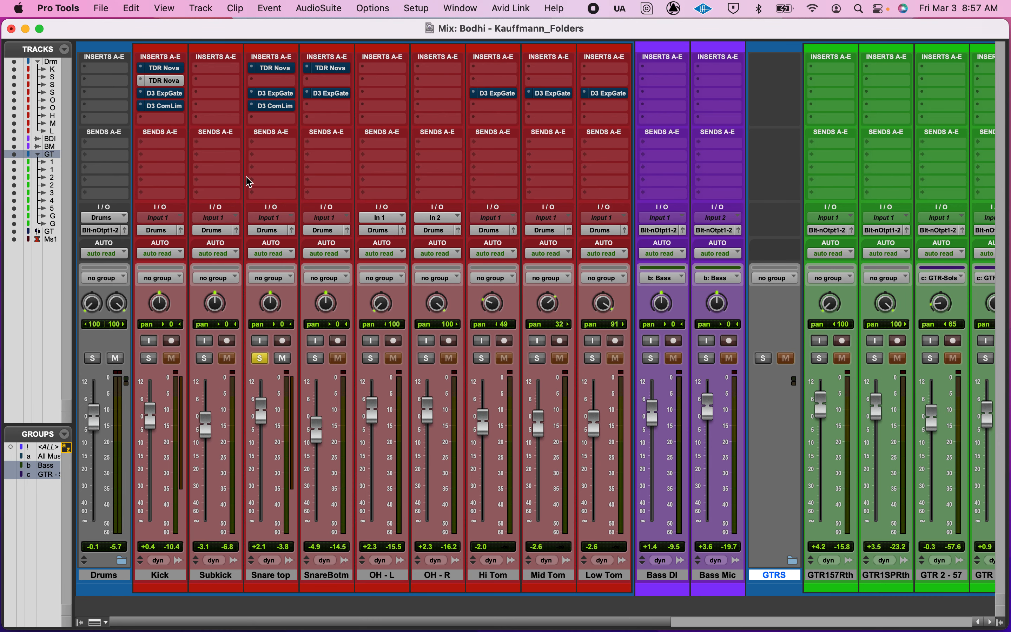
left_click(278, 68)
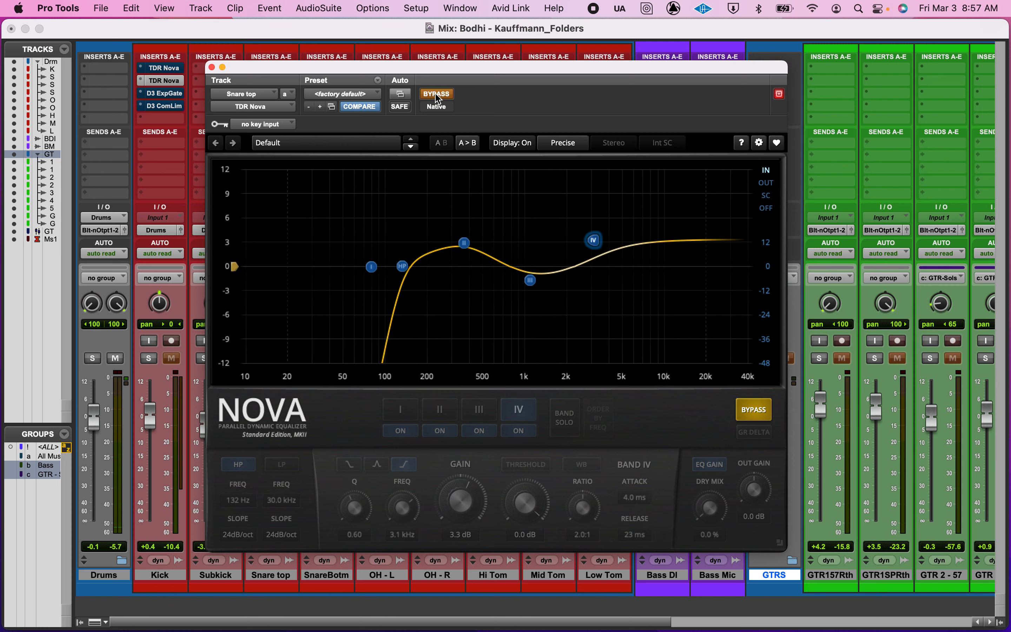
Toggle Nova's bypass on the snare top during playback to compare the raw and equalized sound, moving the plug-in window aside and back
key("space")
left_click(363, 68)
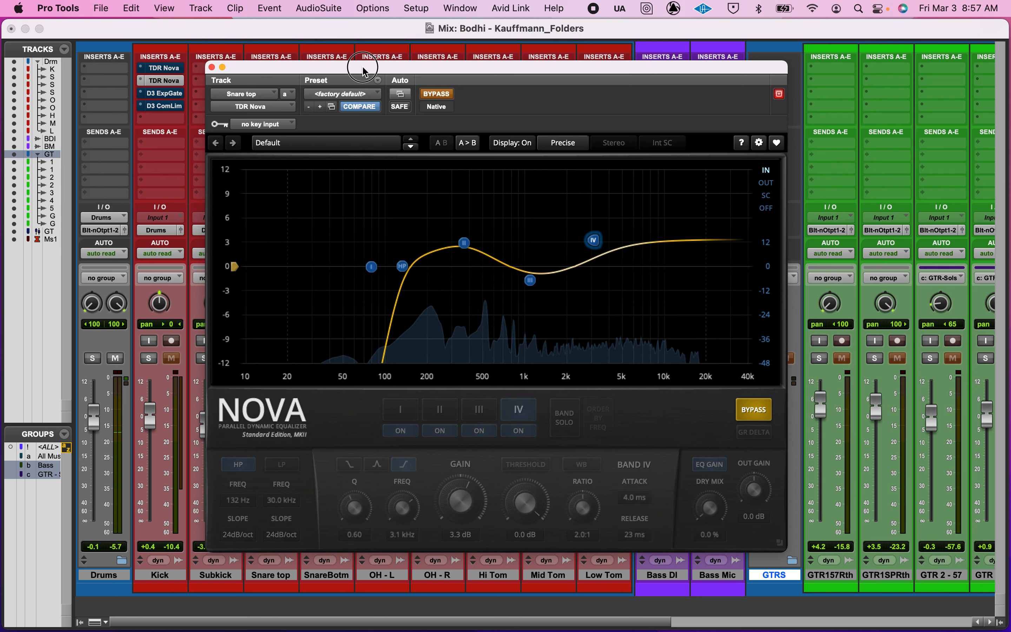
left_click_drag(363, 68, 608, 58)
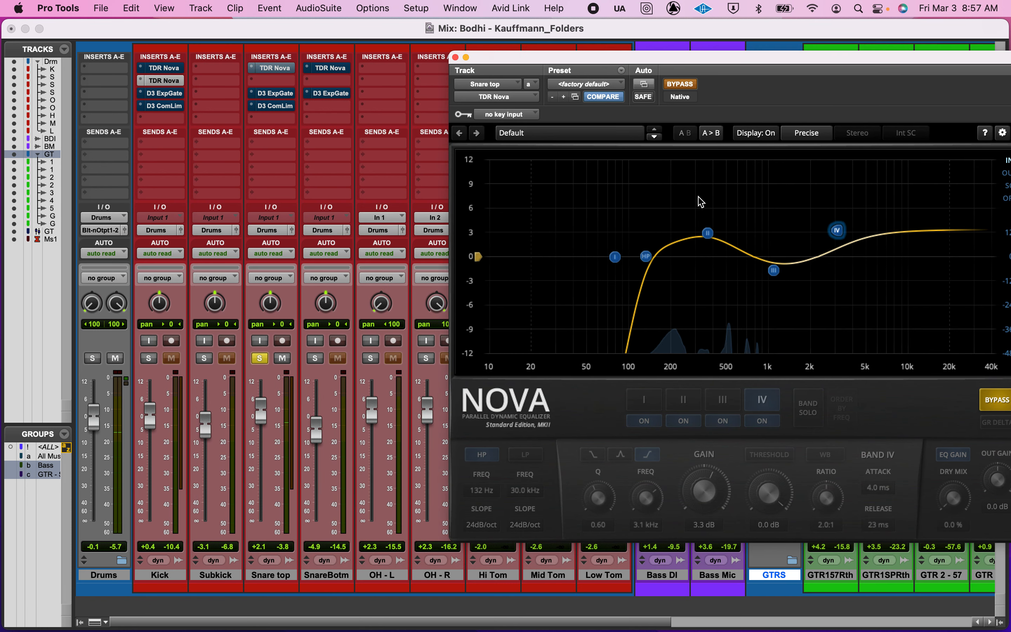
left_click(680, 84)
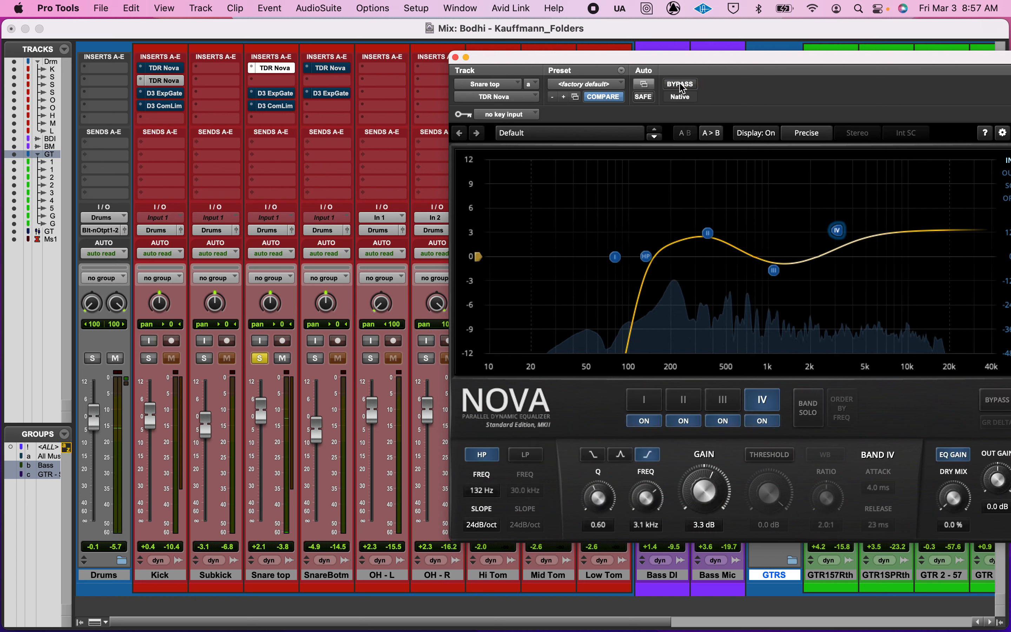
left_click(679, 84)
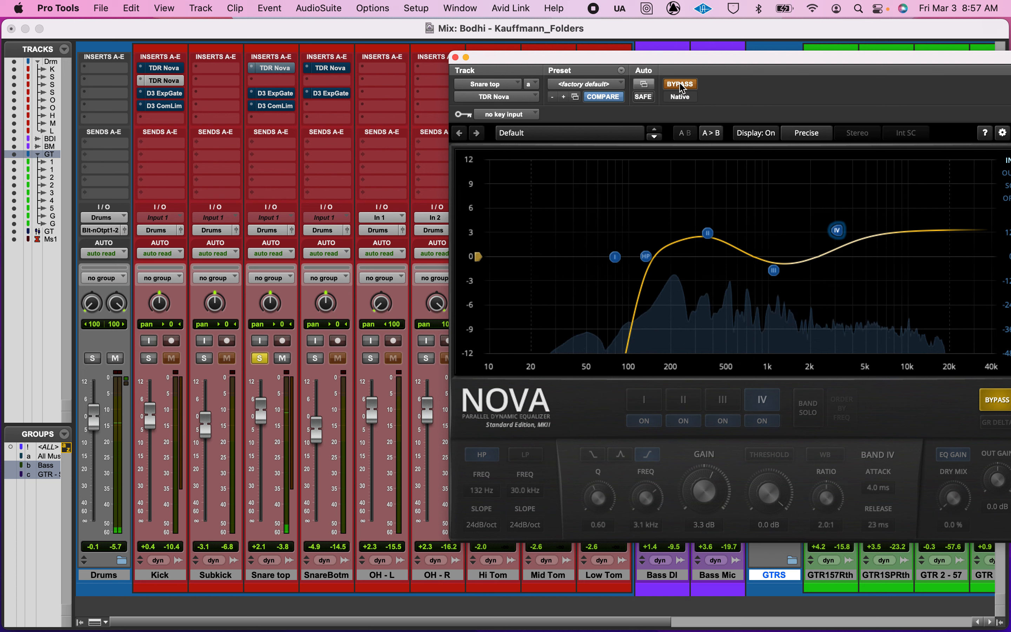
left_click(680, 84)
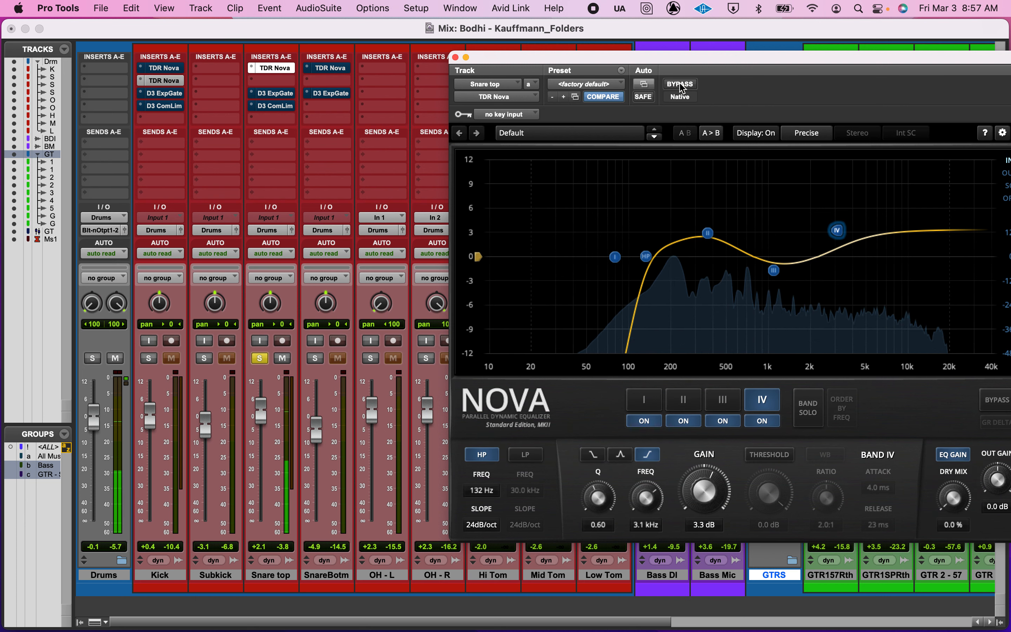
left_click(679, 83)
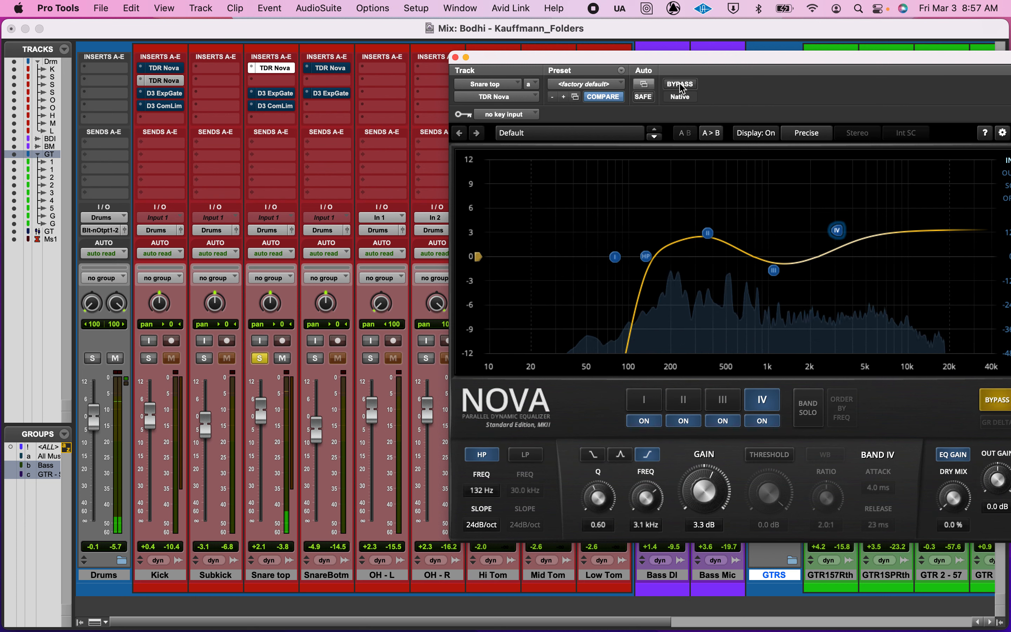
left_click(680, 84)
left_click_drag(680, 59, 445, 59)
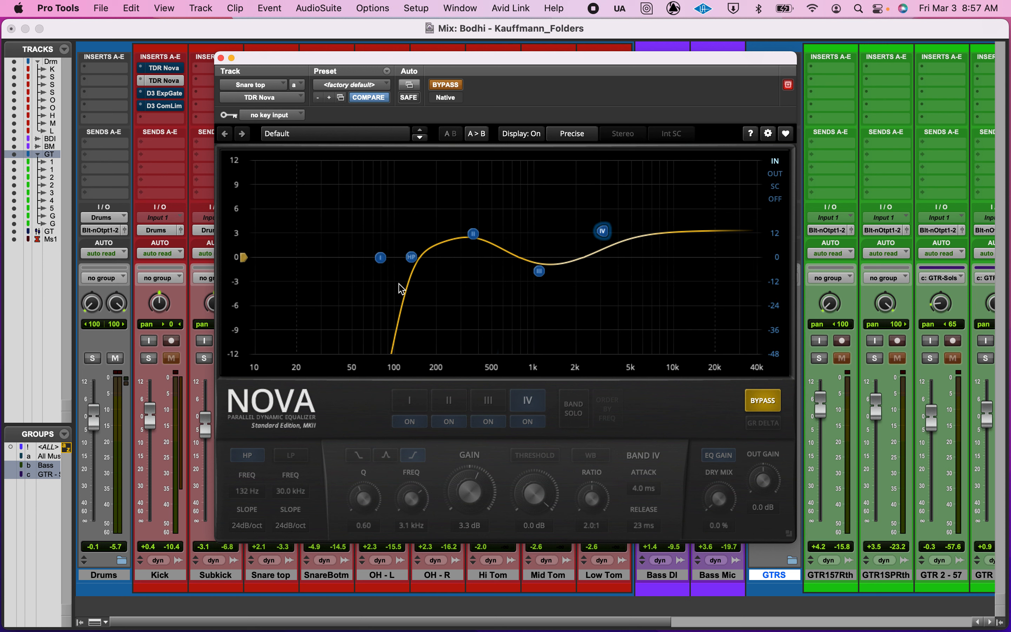
Take the snare's Nova out of bypass and switch its 132 Hz high-pass filter off and on to examine its effect
left_click(459, 86)
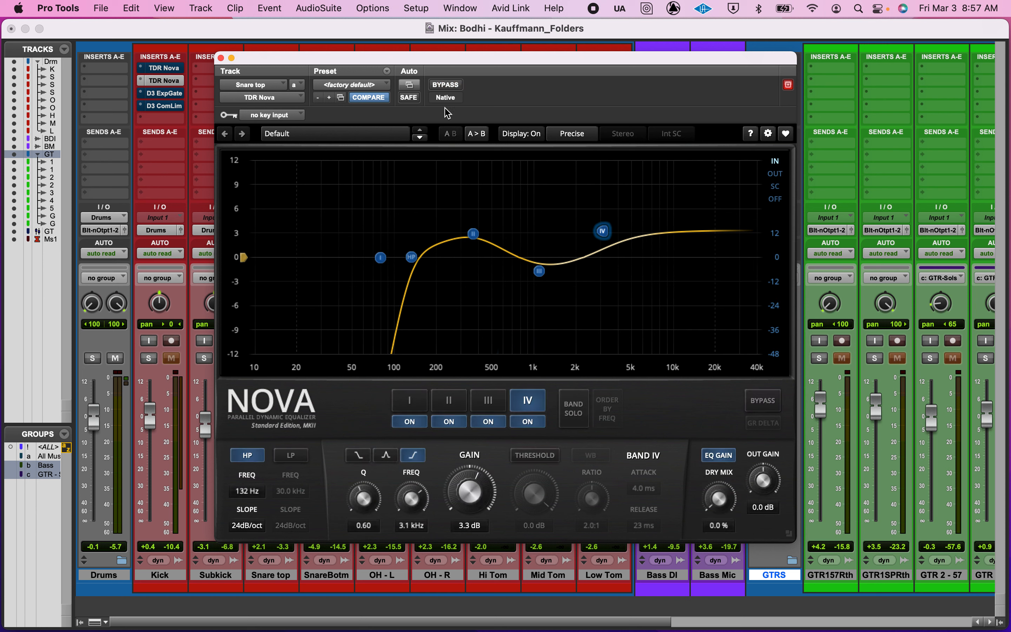
key("space")
left_click(253, 458)
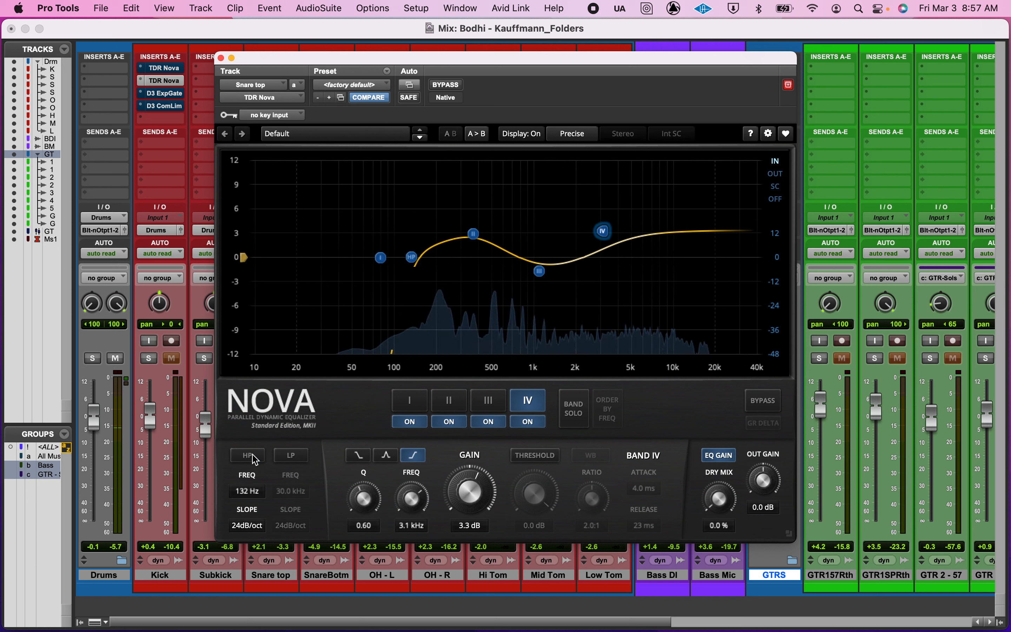
left_click(248, 455)
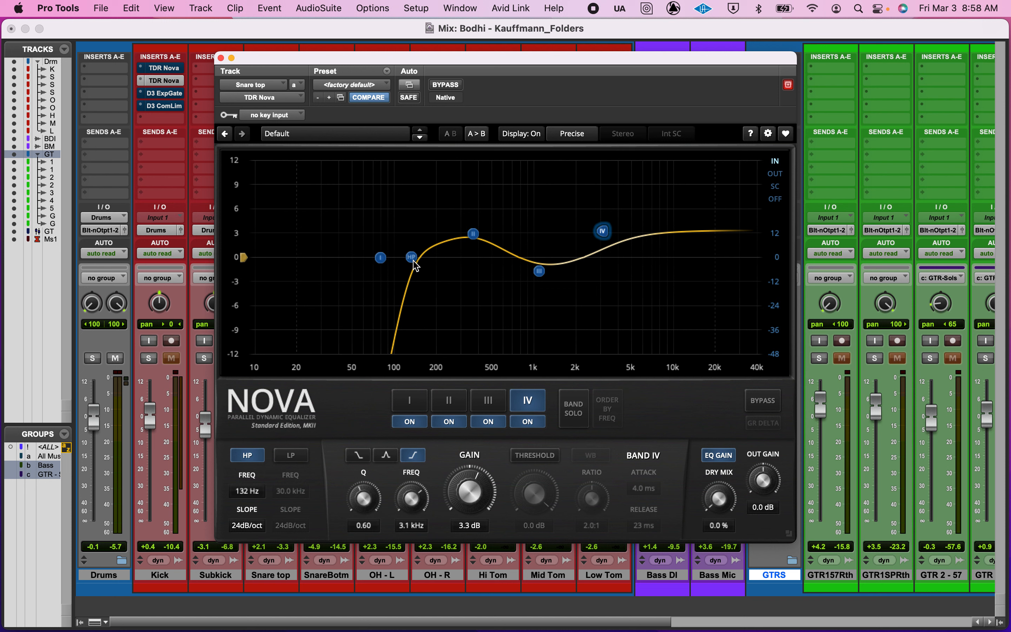
left_click(322, 324)
left_click(299, 328)
Show band II of the snare EQ and toggle Nova's bypass during playback to hear what the boost adds
left_click(475, 234)
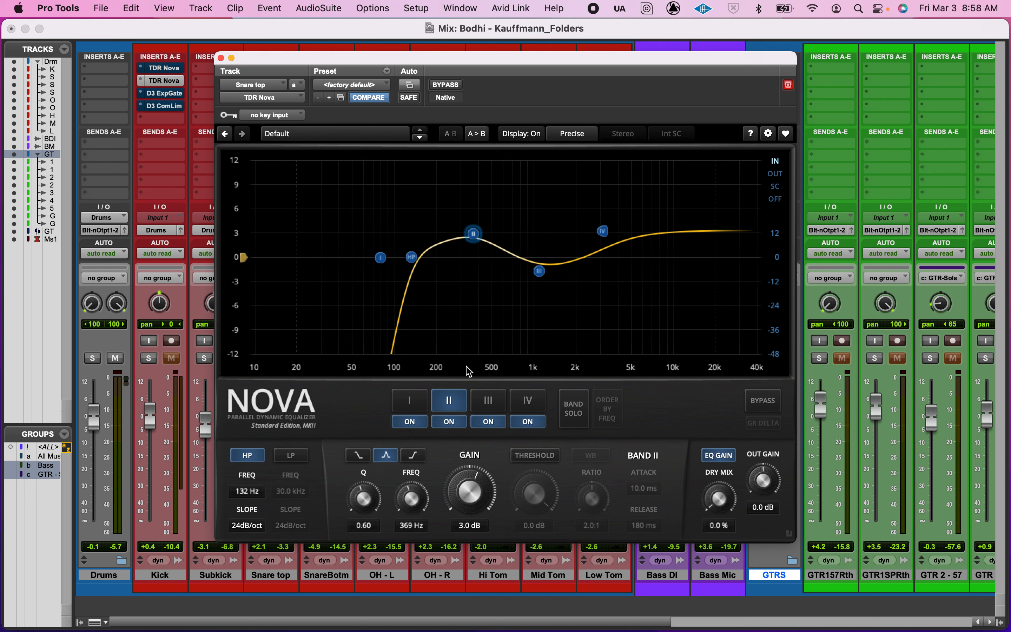
key("space")
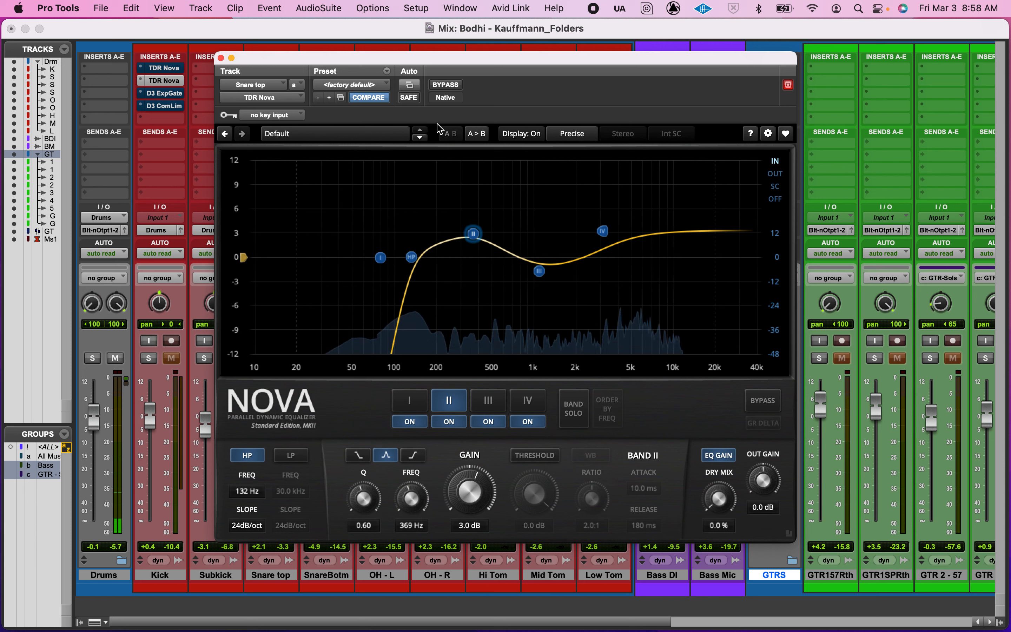
left_click(446, 86)
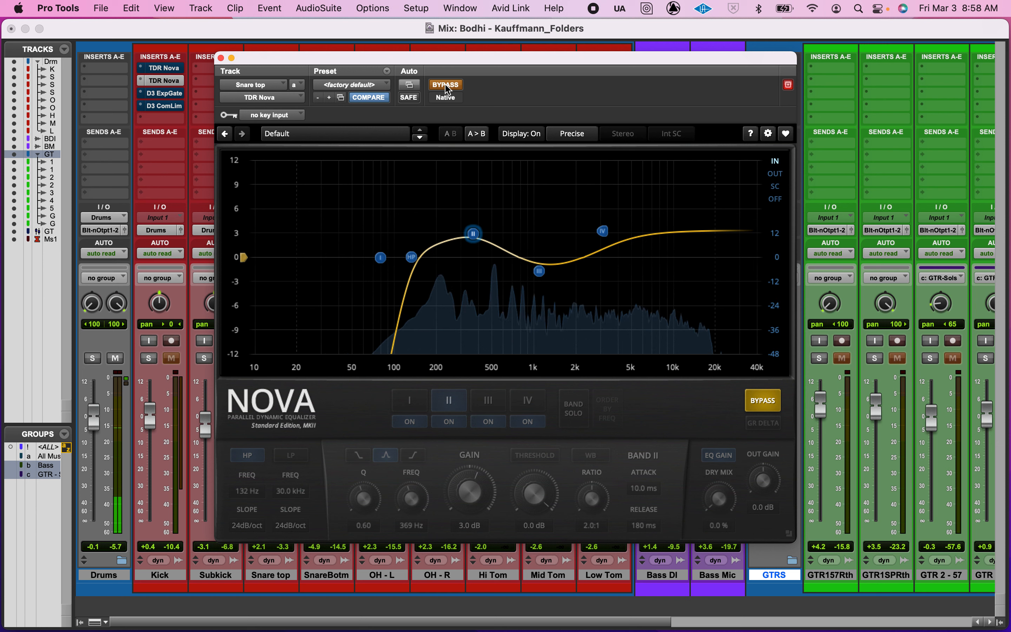
left_click(447, 85)
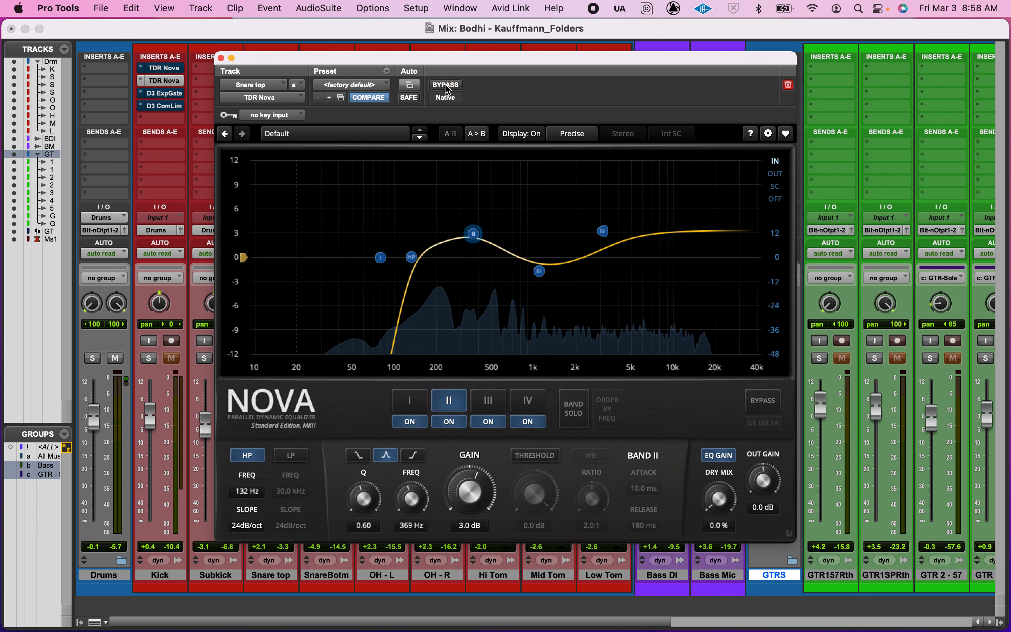
key("space")
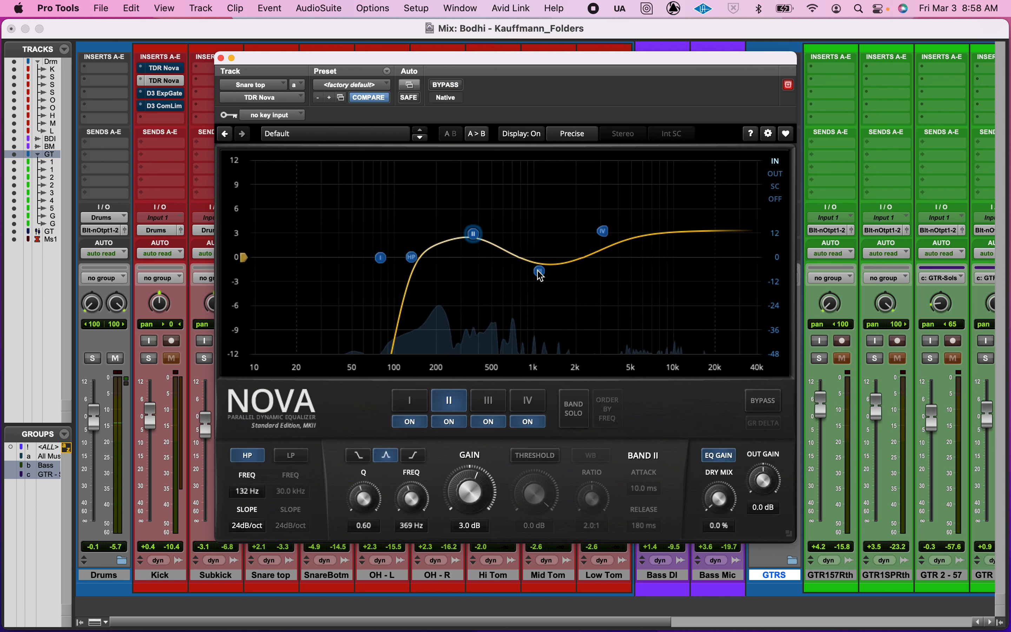
Show the settings of band III and the band IV high shelf on the snare EQ
left_click(538, 270)
left_click(539, 271)
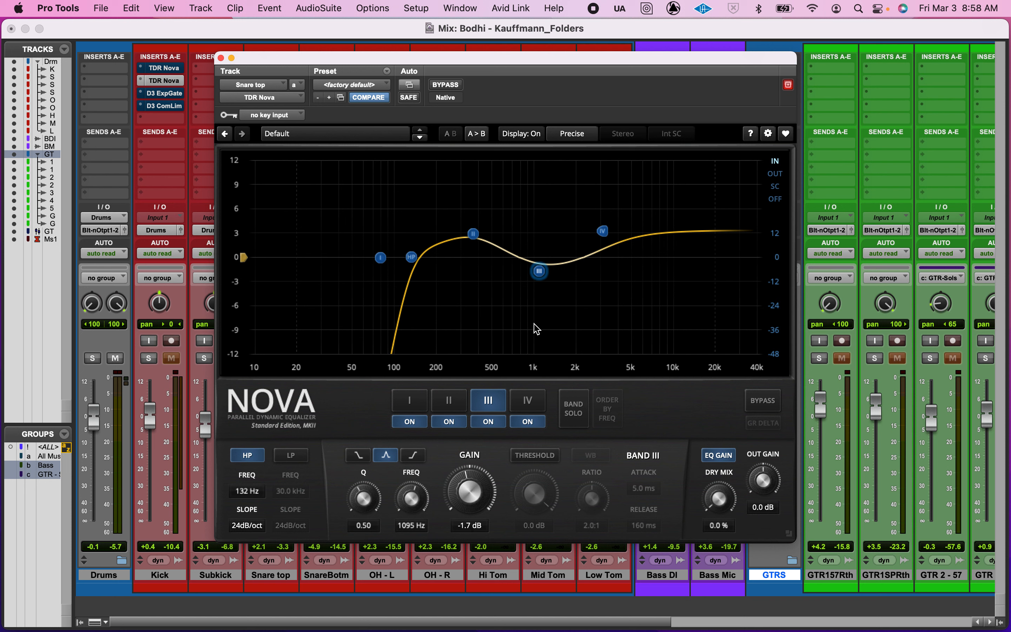
left_click(603, 231)
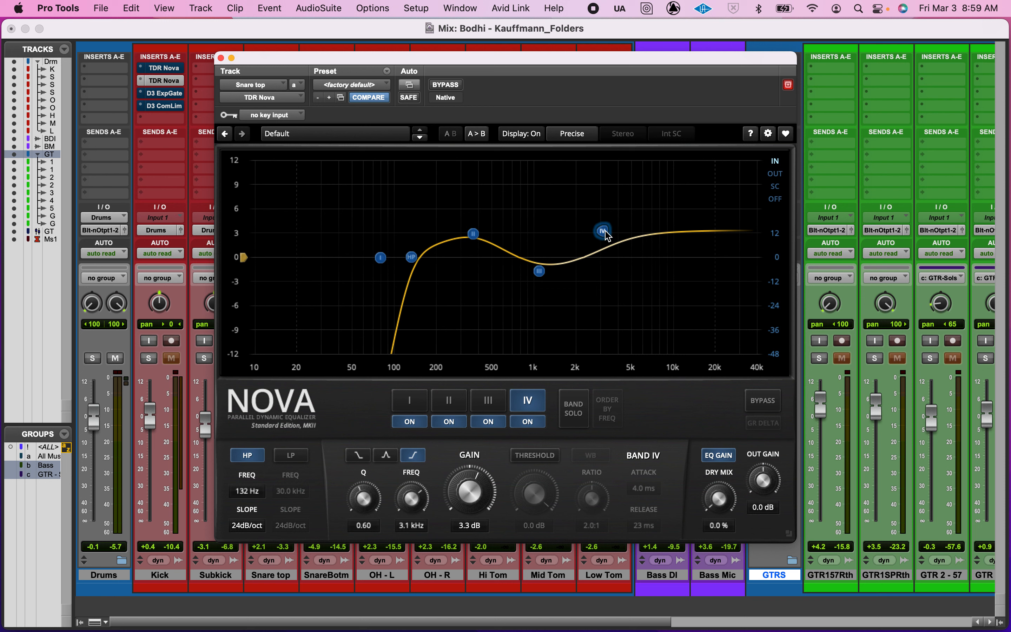
Compare the snare top with the whole EQ bypassed and active once more, and close its Nova window
left_click(446, 86)
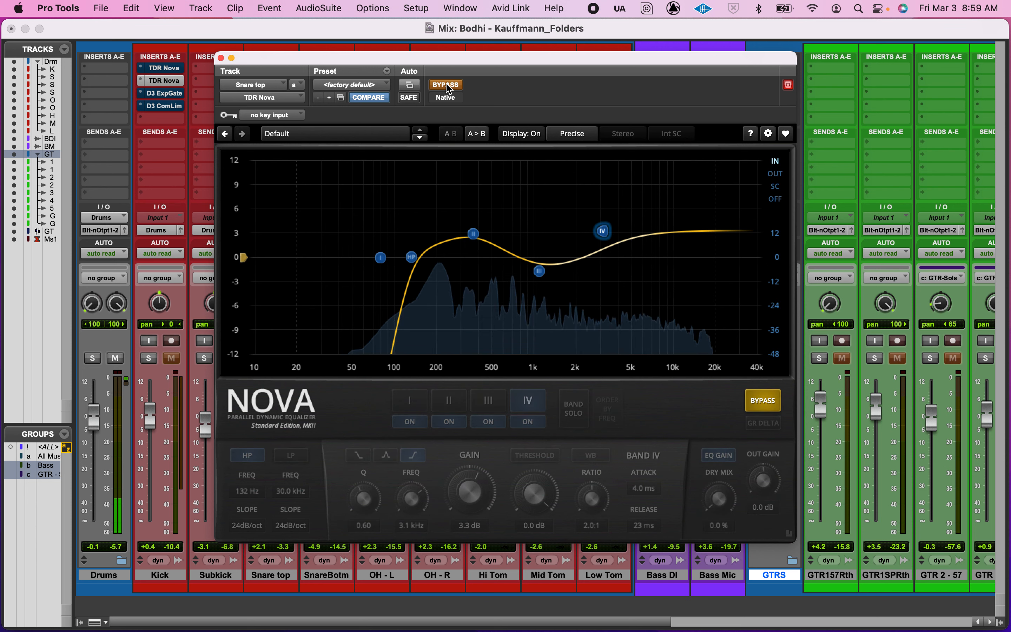
left_click(447, 85)
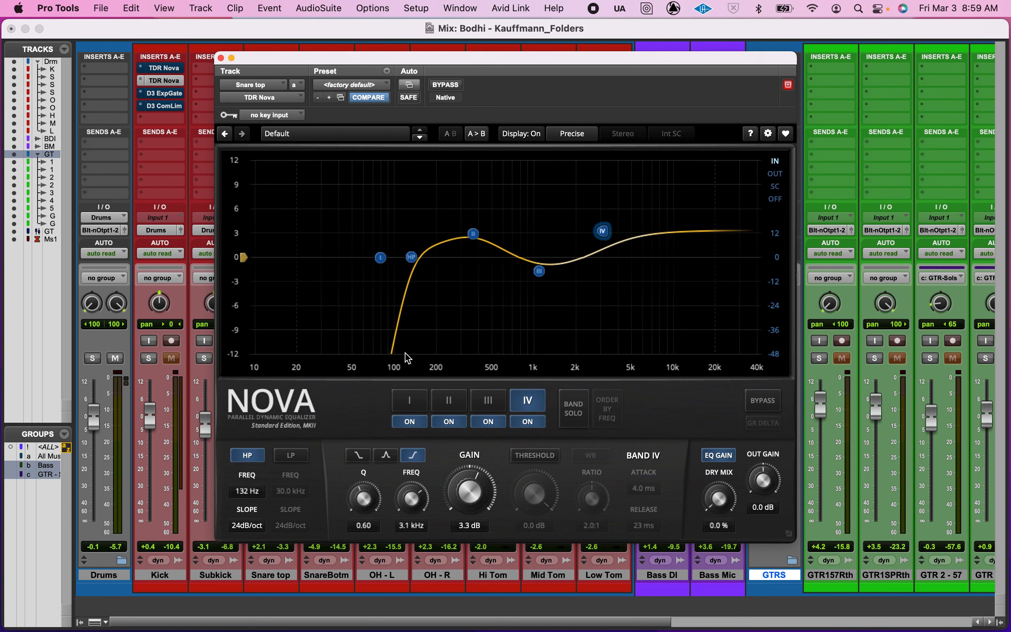
left_click(221, 58)
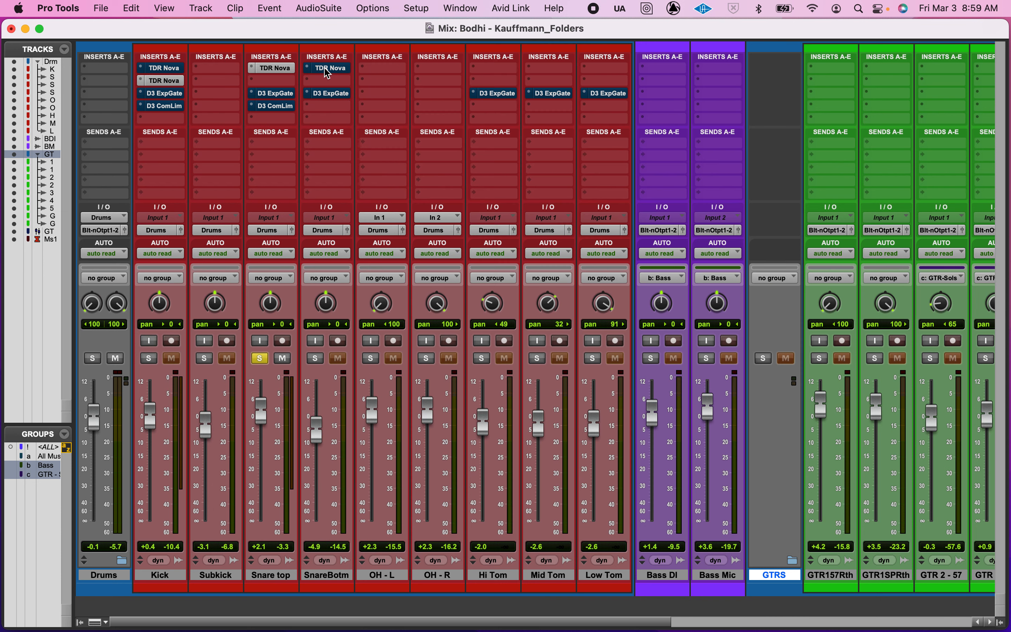
Solo the snare bottom track in place of the snare top, and open its Nova and take it out of bypass
left_click(316, 357)
left_click(267, 360)
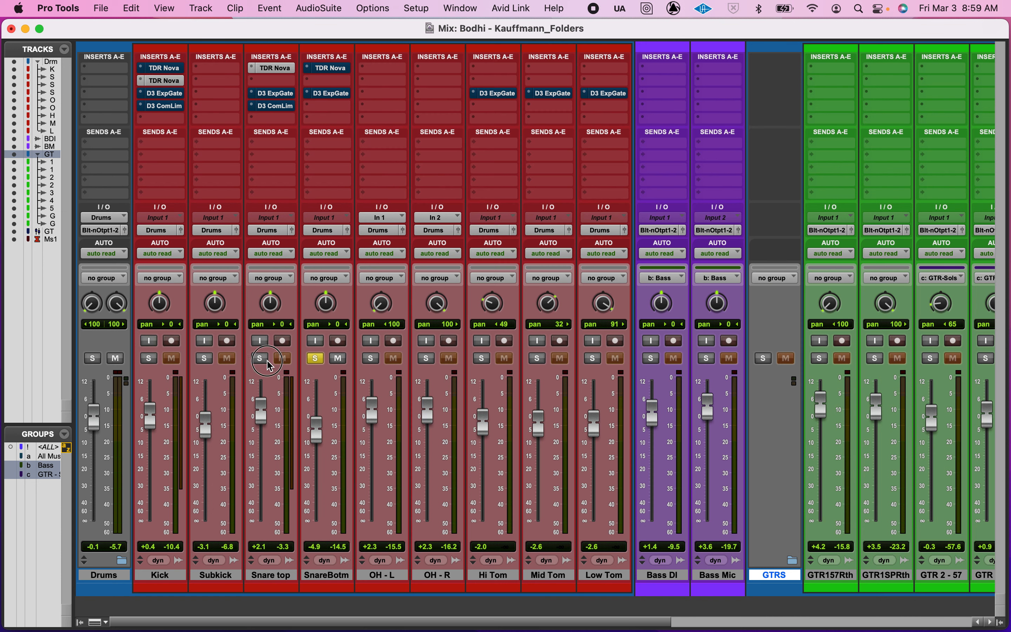
left_click(329, 68)
left_click(458, 85)
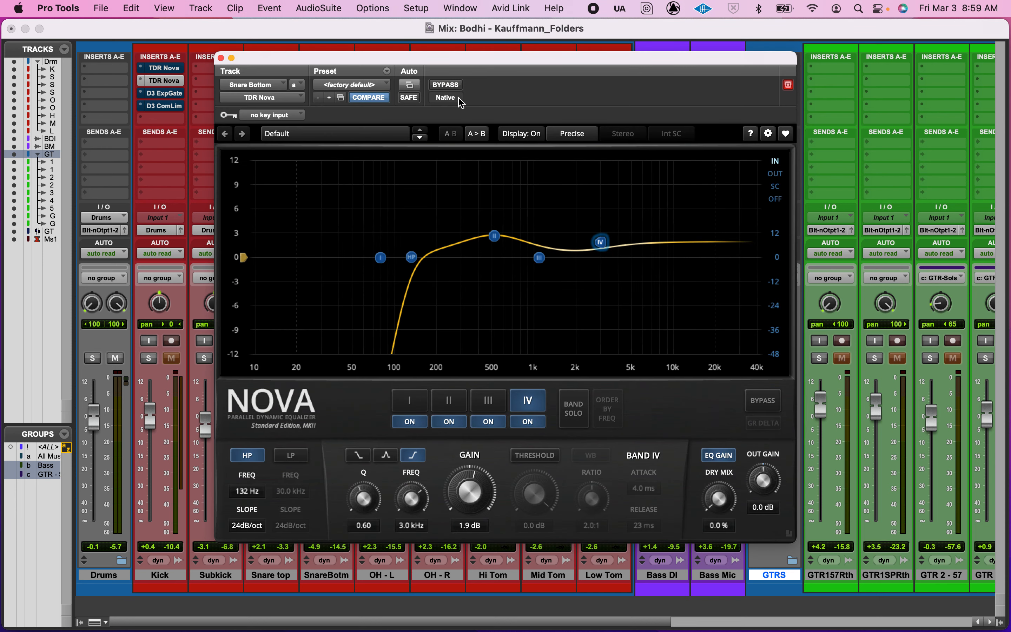
Compare the snare bottom with Nova bypassed and active during playback, and stop playback
left_click(451, 87)
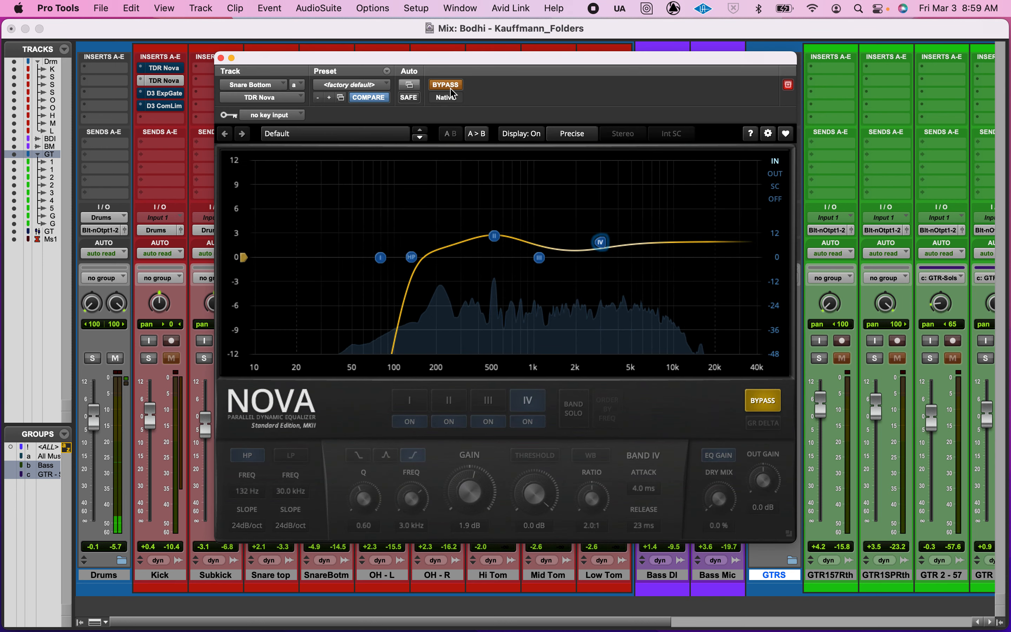
left_click(451, 88)
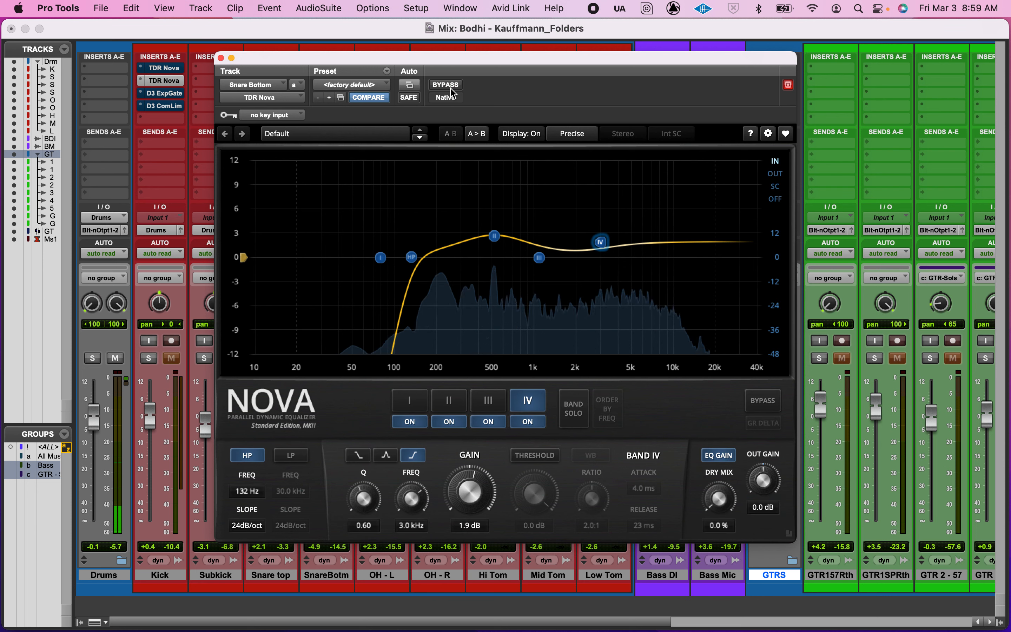
key("space")
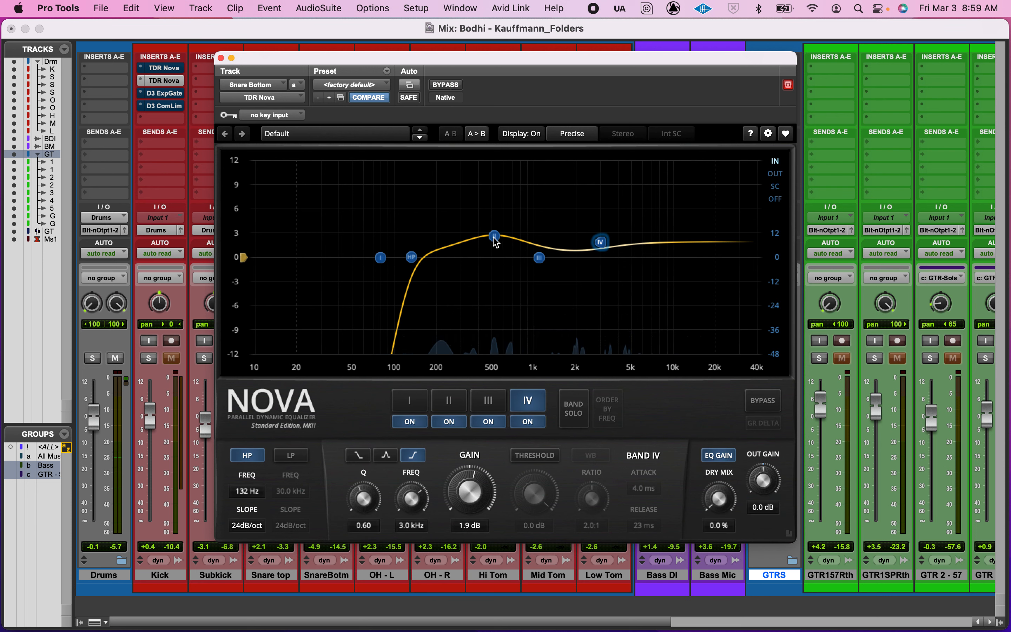
Raise band II of the snare bottom EQ to 3.0 dB and compare it with Nova bypassed and active
left_click(493, 237)
left_click_drag(496, 242, 496, 239)
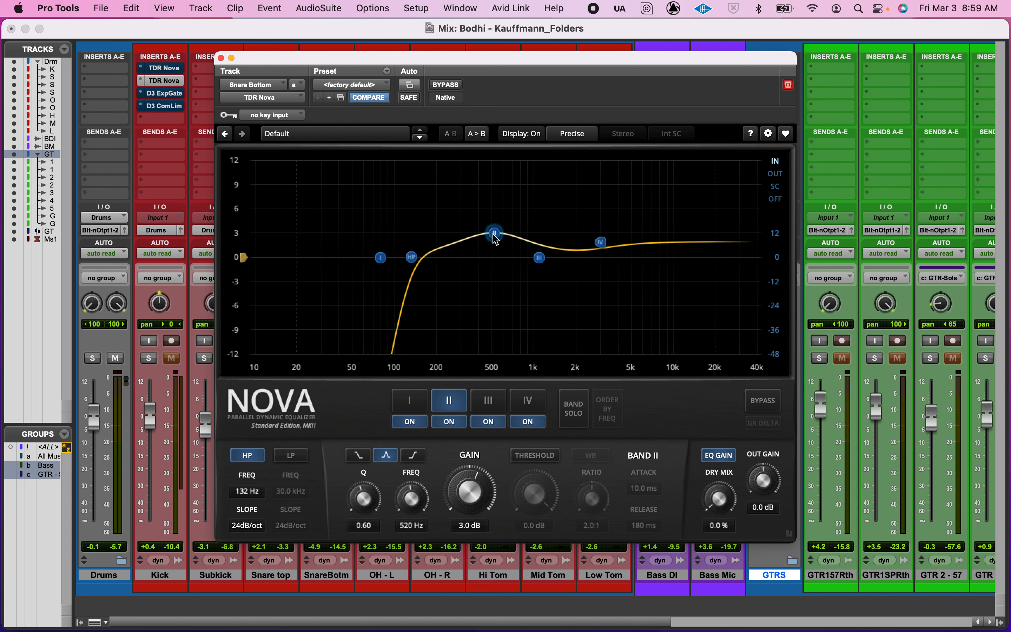
left_click(446, 85)
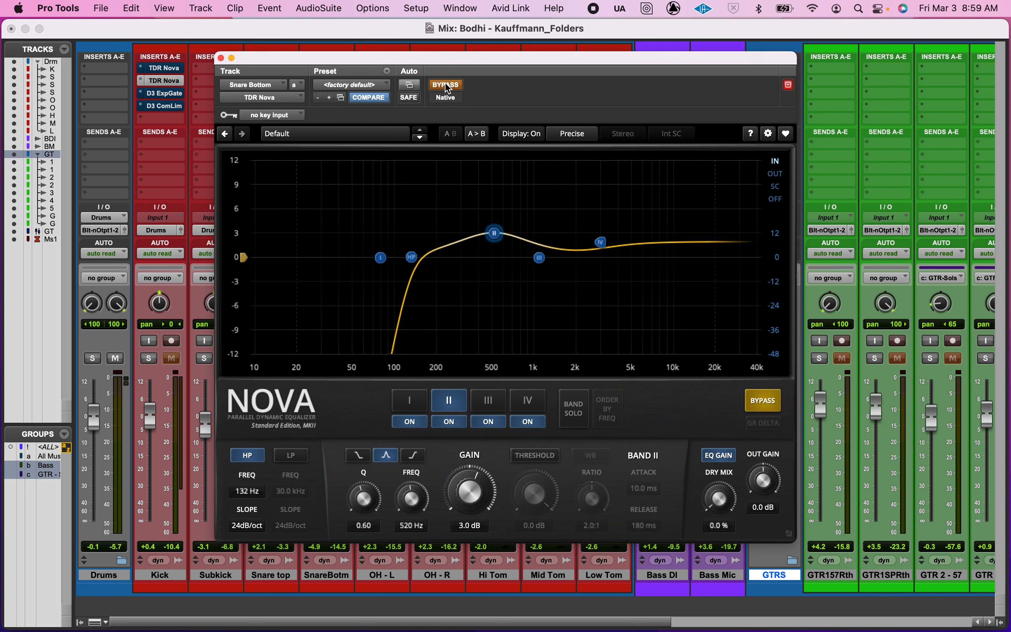
left_click(447, 86)
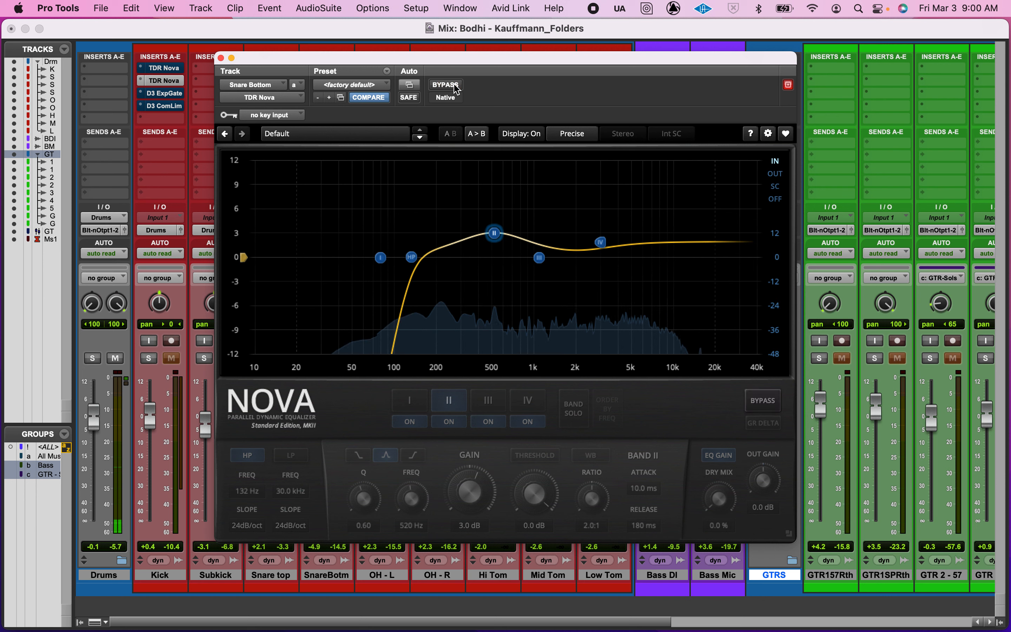
Set band II of the snare bottom EQ to a 5.2 dB boost at 428 Hz and compare it against bypass
mouse_move(496, 236)
left_mouse_down()
mouse_move(459, 230)
mouse_move(479, 229)
mouse_move(474, 208)
mouse_move(486, 219)
left_mouse_up()
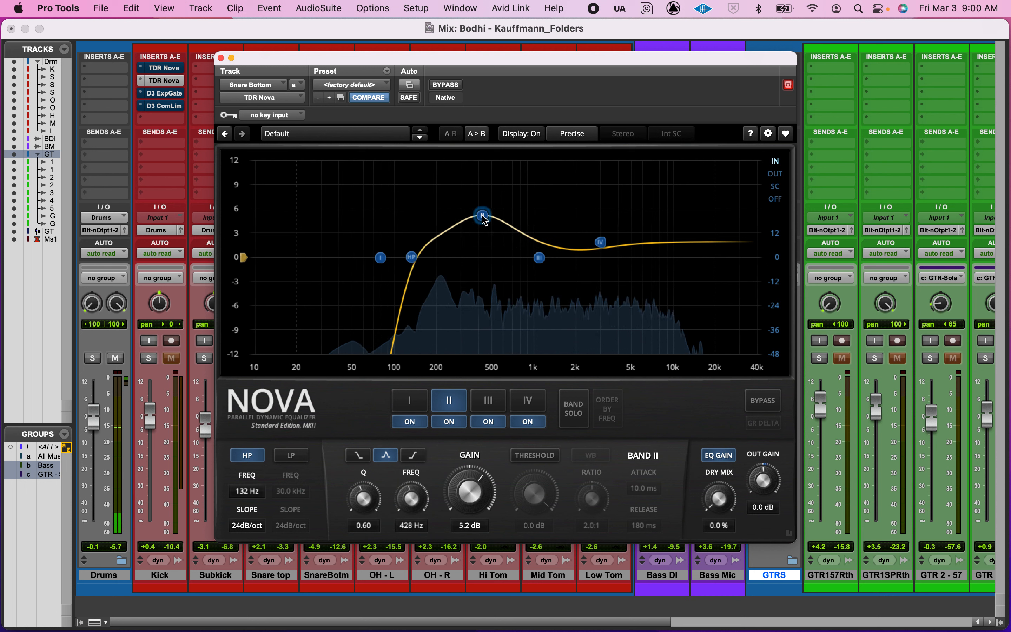
left_click(446, 85)
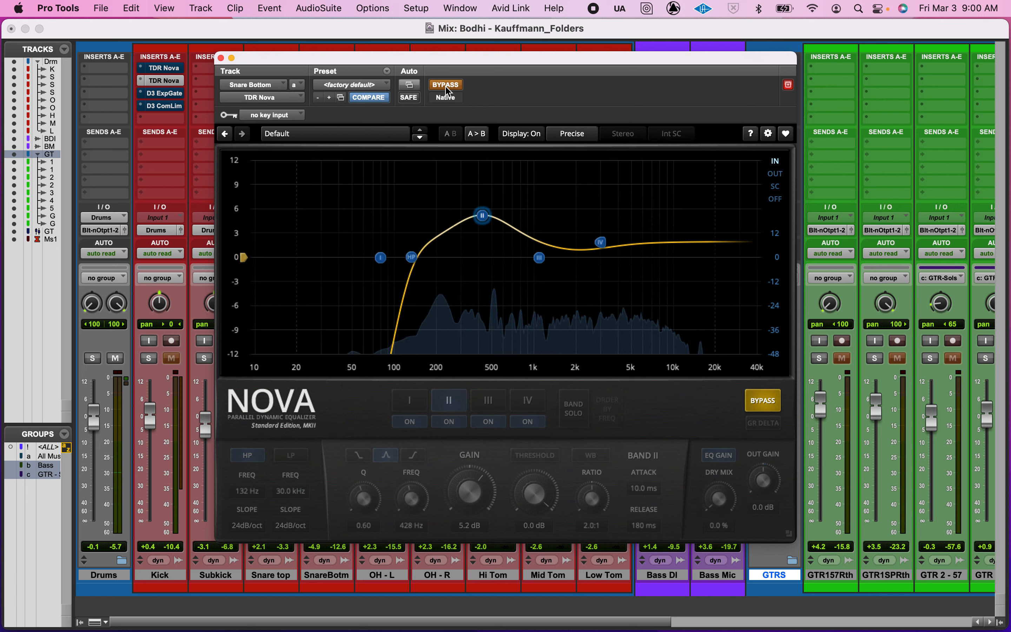
left_click(446, 86)
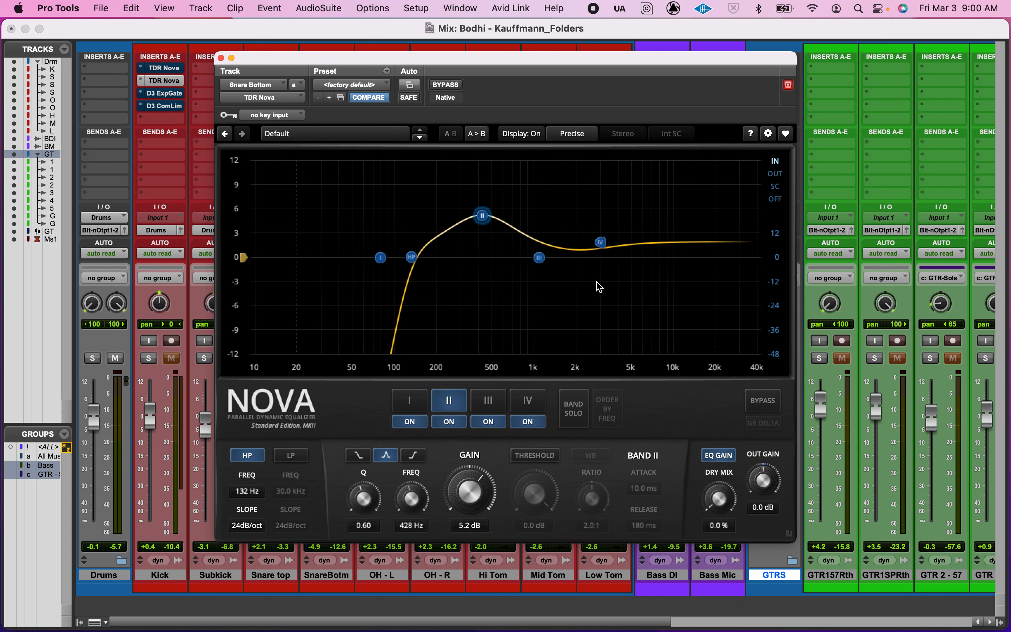
Show the band IV high shelf settings, compare the snare bottom EQ with bypass during playback, and close its Nova window
left_click(601, 243)
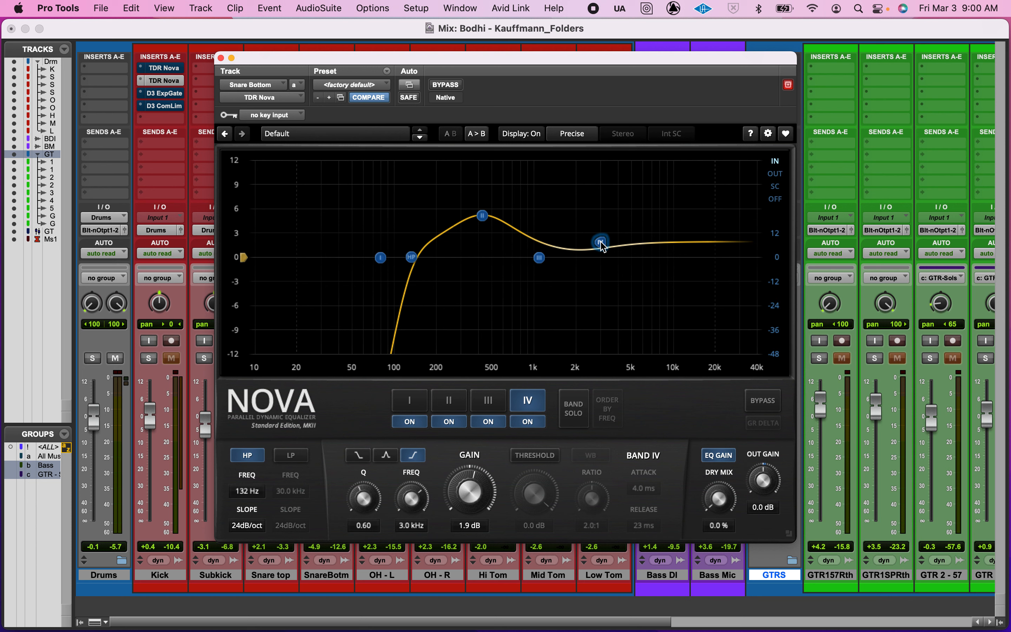
key("space")
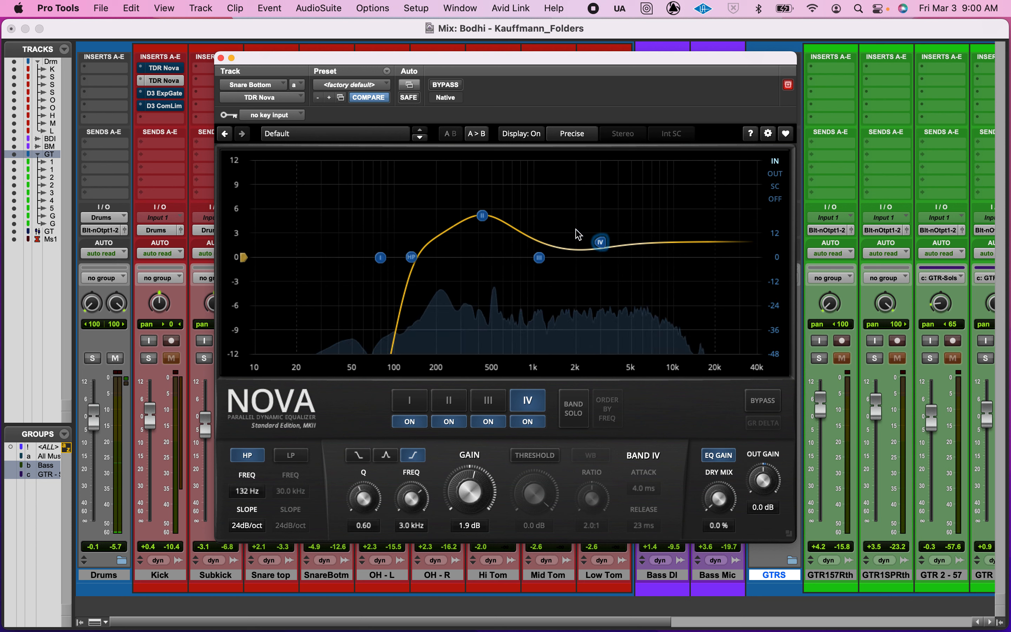
left_click(450, 88)
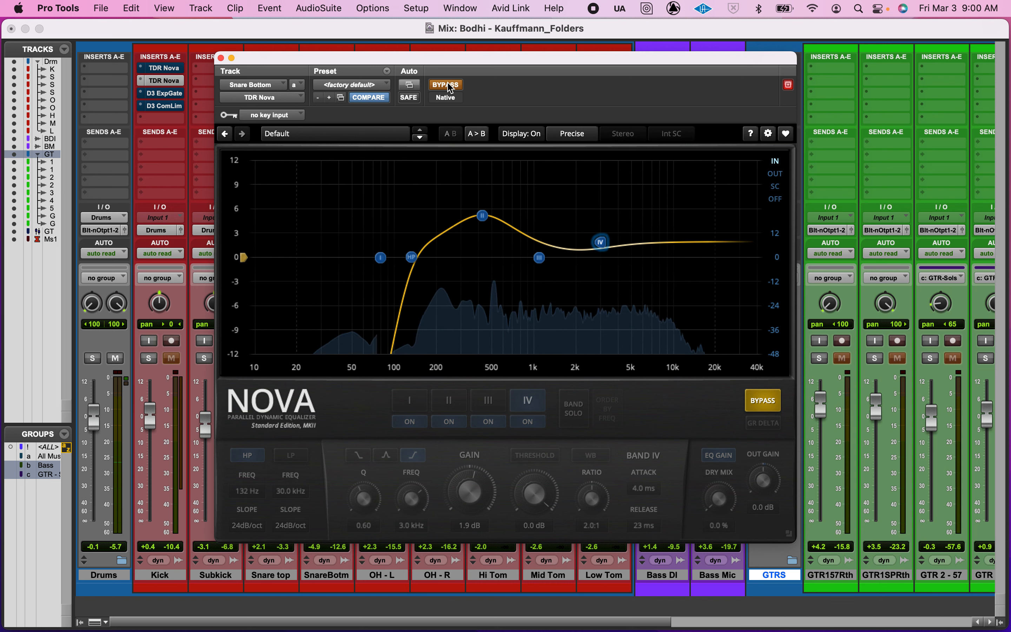
left_click(450, 88)
left_click(221, 58)
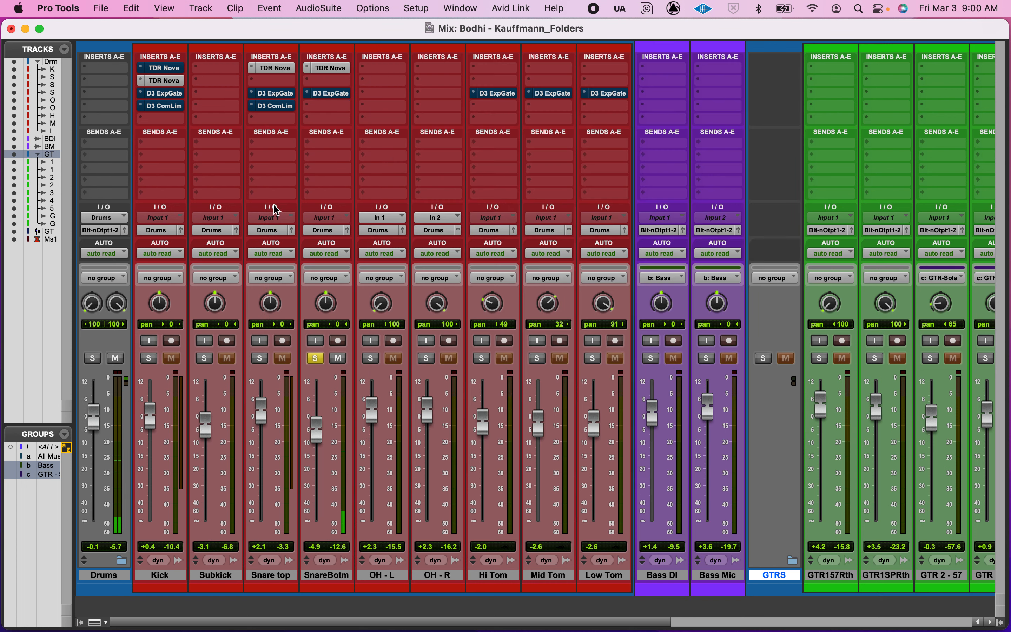
Solo the snare top with the snare bottom, switch the bottom's solo off and on to compare, and add the kick to the solo
left_click(259, 358)
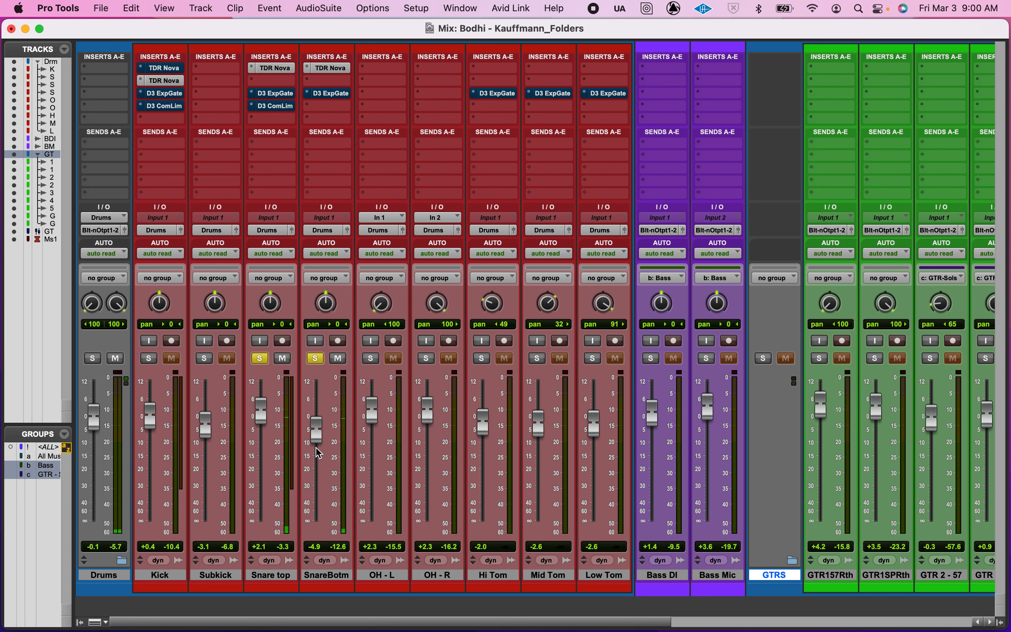
left_click(316, 358)
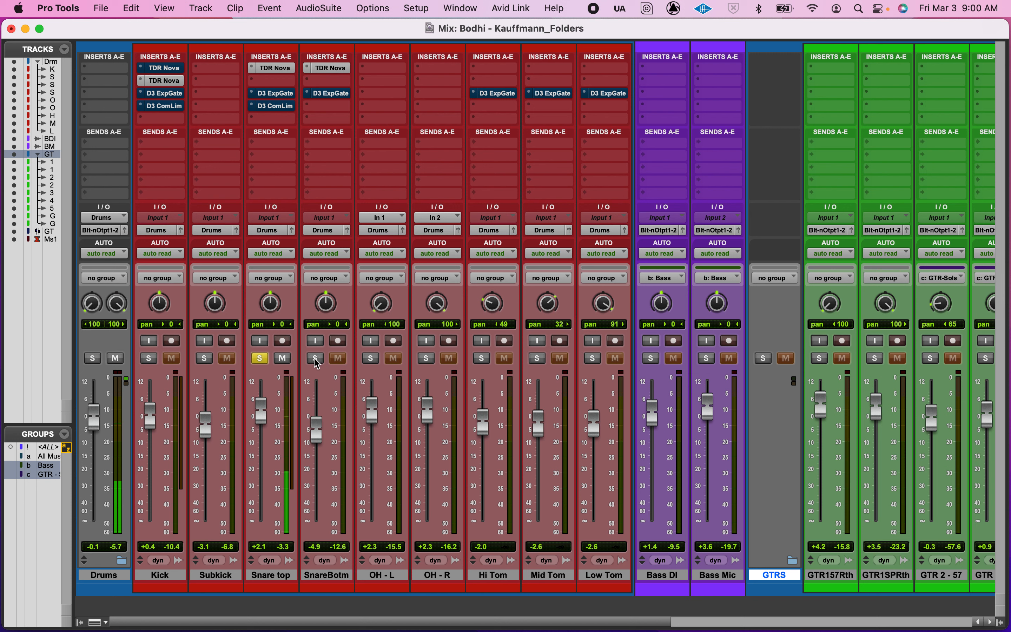
left_click(315, 358)
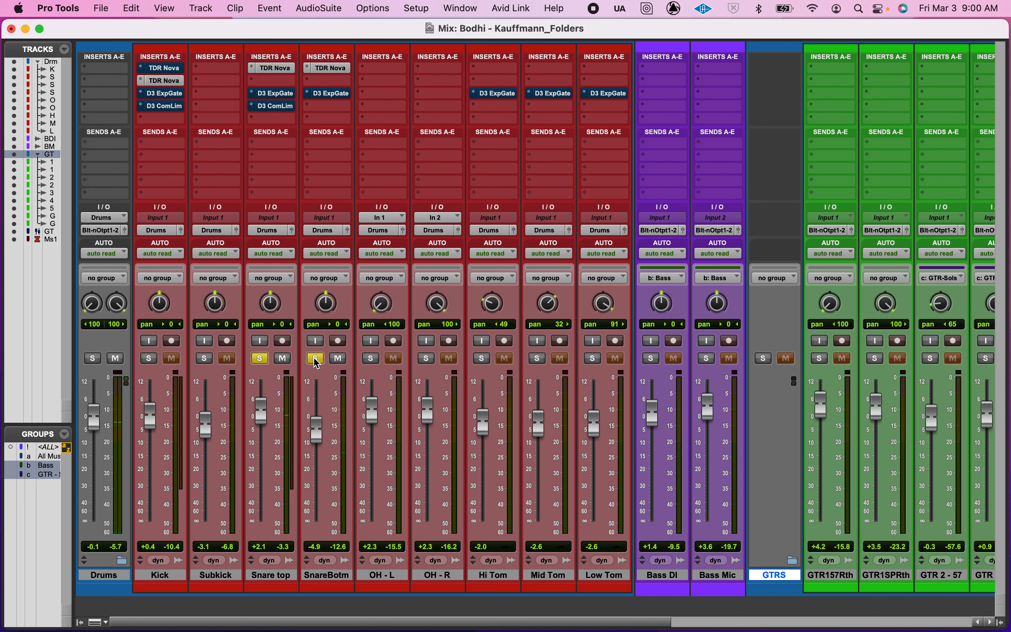
left_click(149, 358)
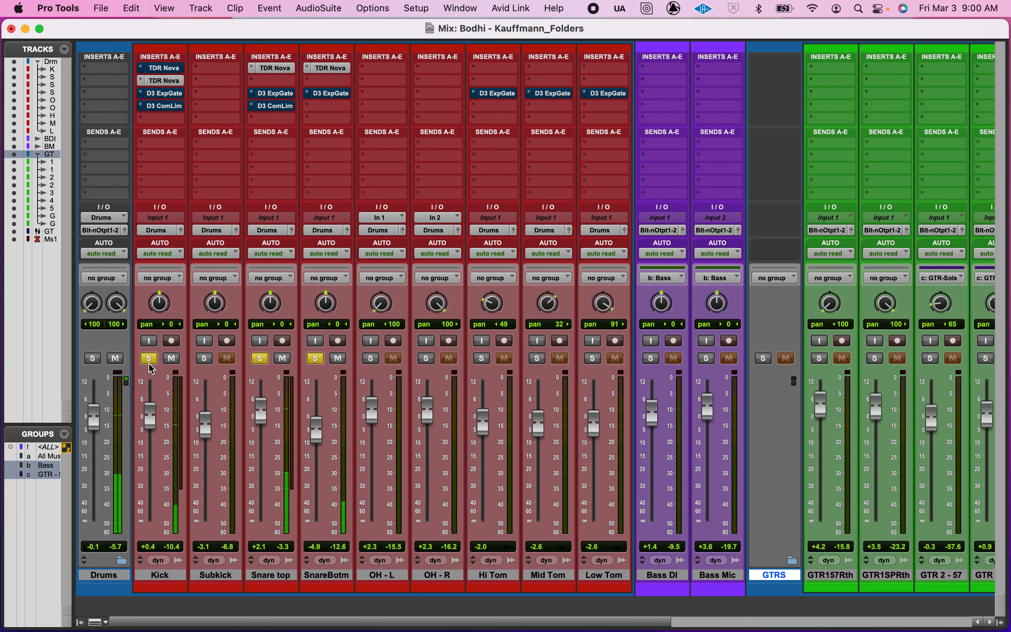